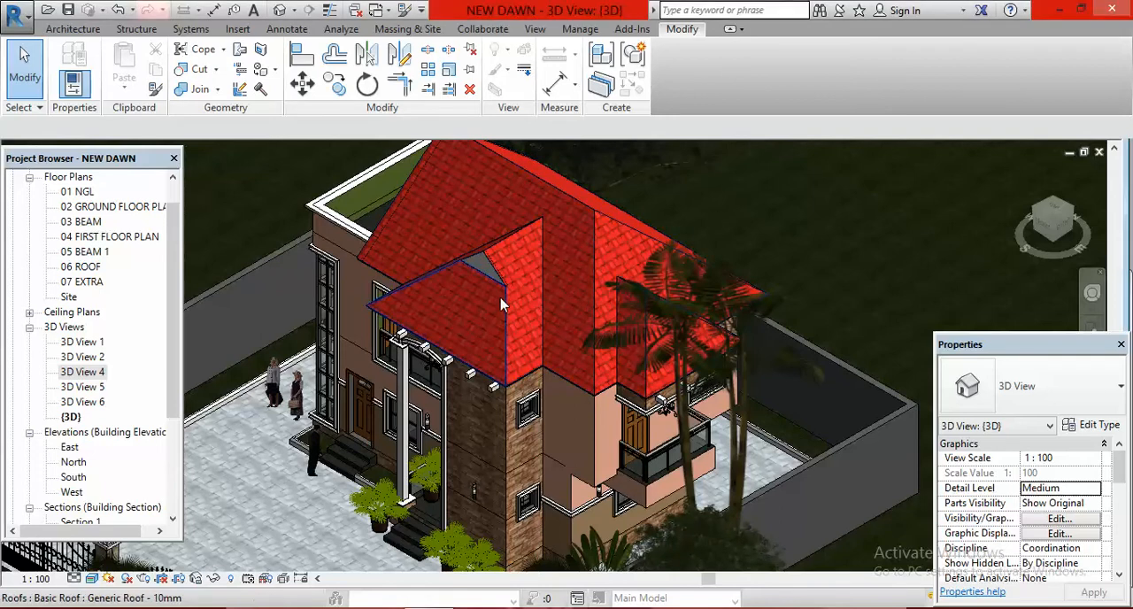
scroll(501, 282, "up", 5)
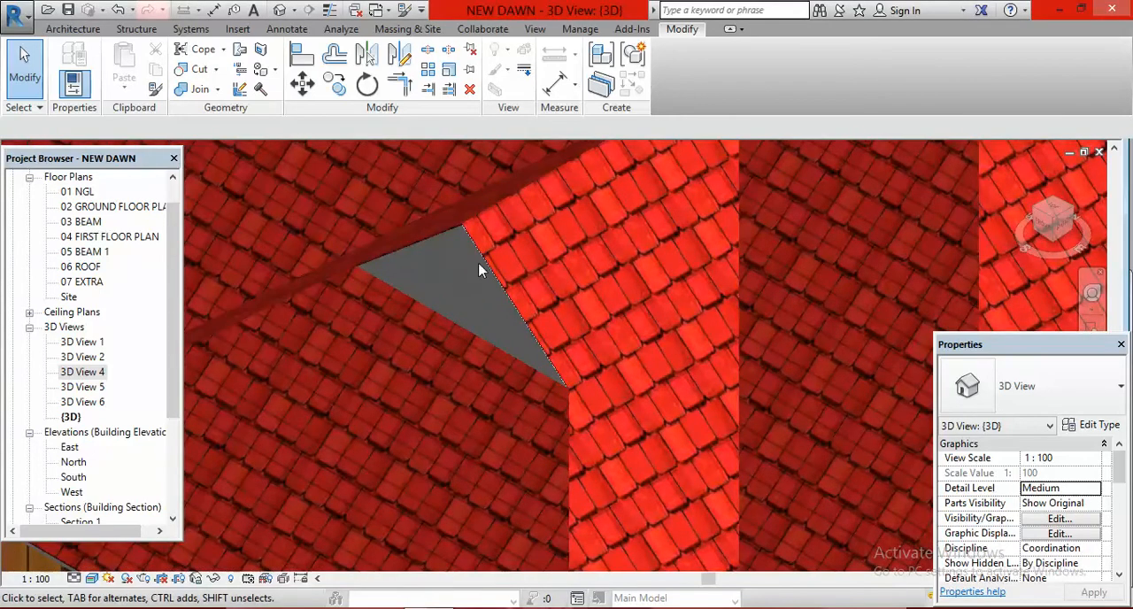
scroll(480, 255, "down", 6)
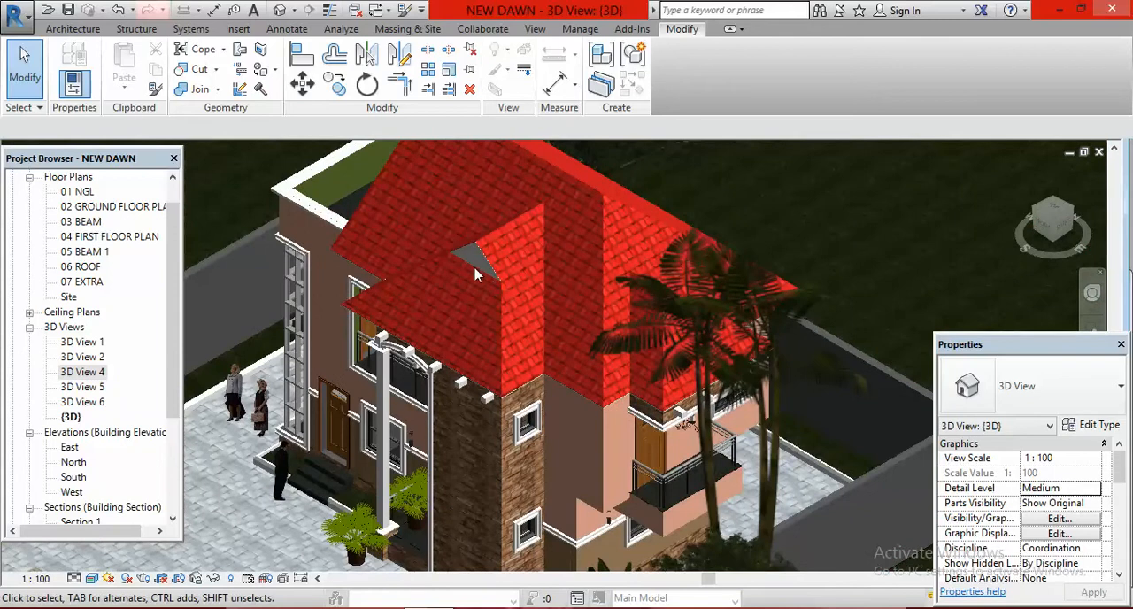
scroll(482, 278, "up", 4)
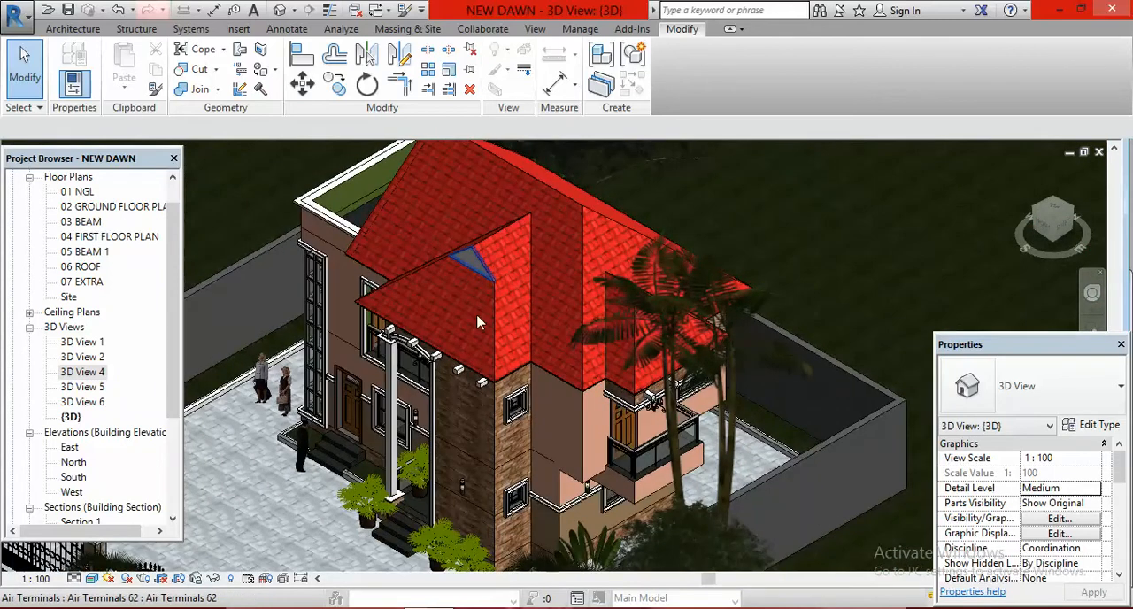
scroll(354, 344, "down", 1)
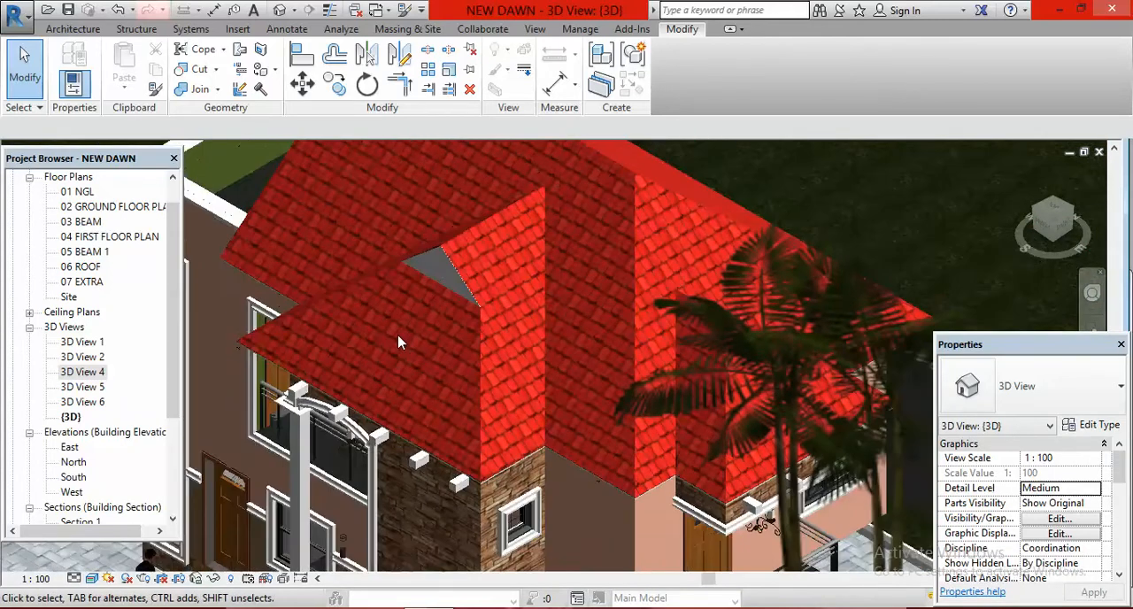
scroll(801, 344, "down", 2)
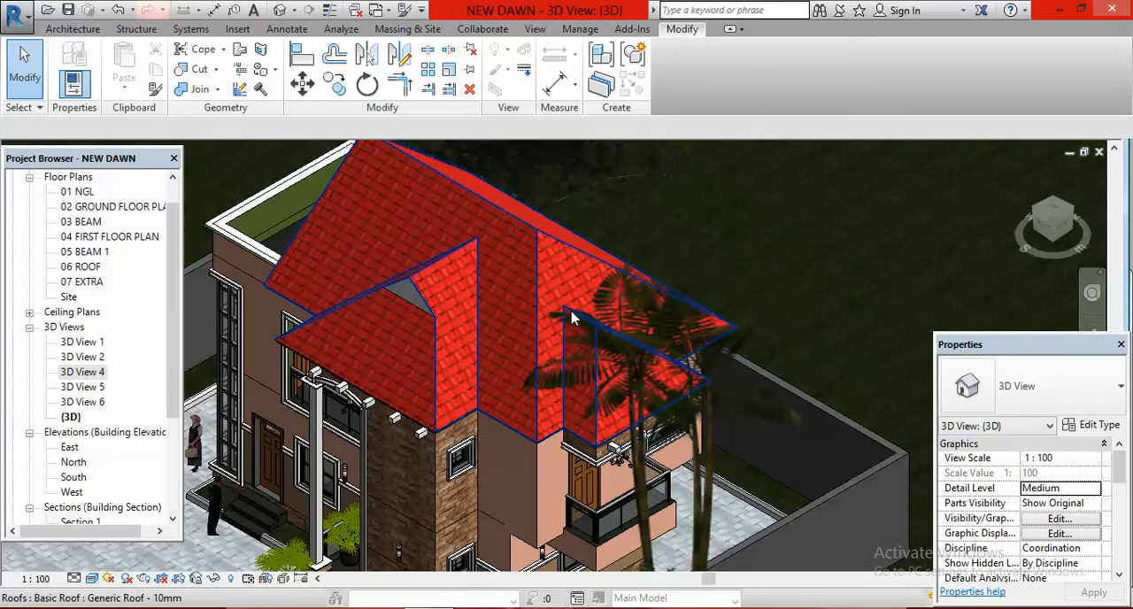
Step: Hide the whole planting category in the 3D view, using one of the trees beside the house
left_click(715, 466)
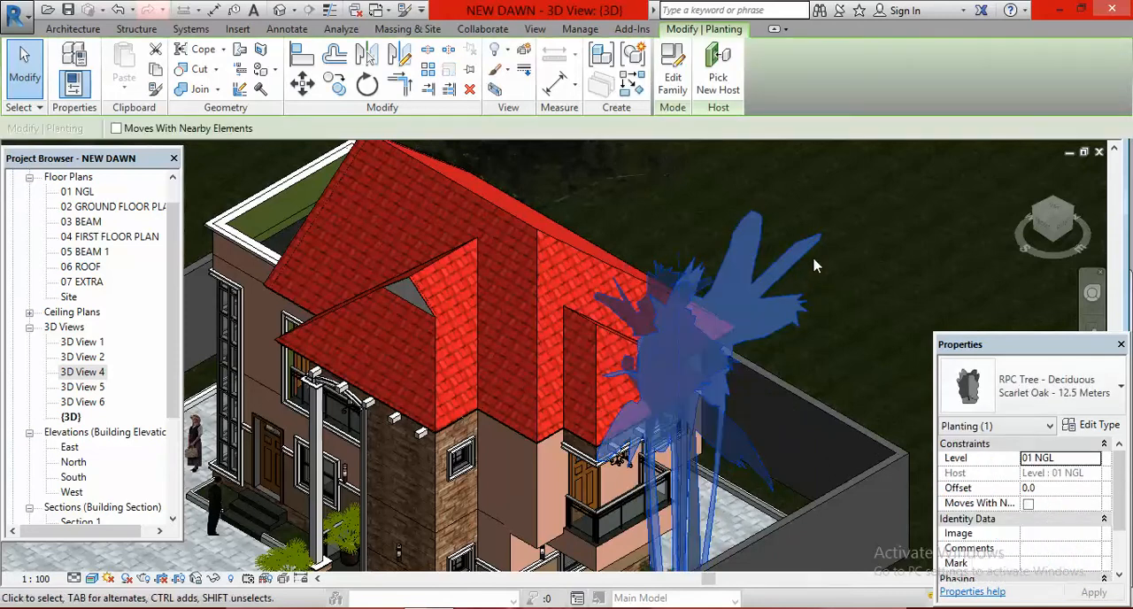
right_click(663, 188)
mouse_move(798, 316)
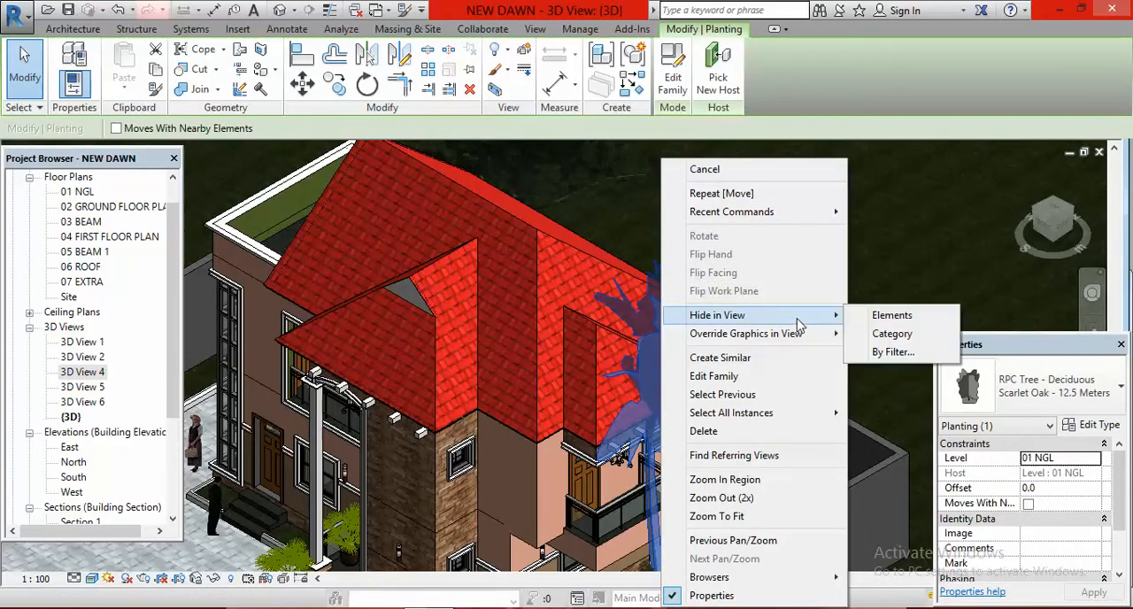
left_click(889, 335)
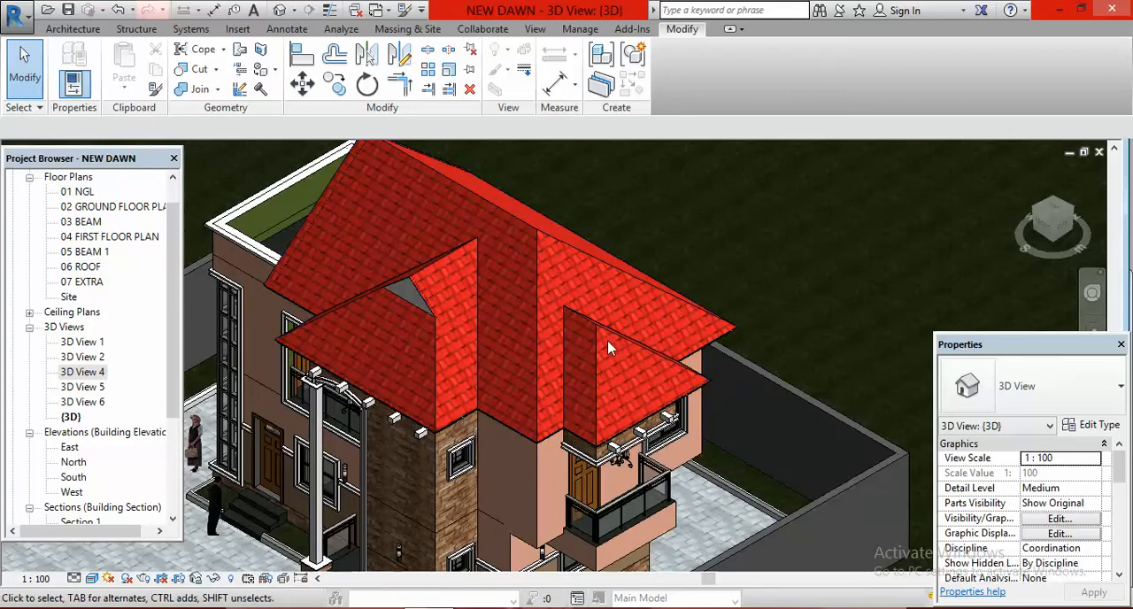
Step: Open the main roof's footprint for editing and delete the eave boundary line of the projecting wing above the balcony
scroll(701, 366, "up", 2)
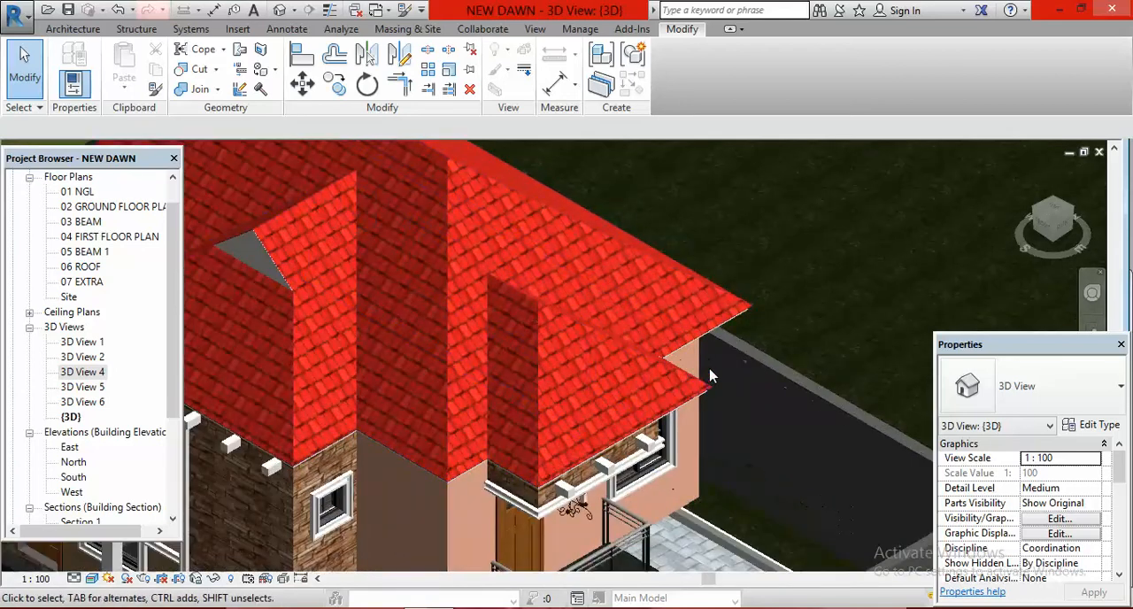
left_click(552, 317)
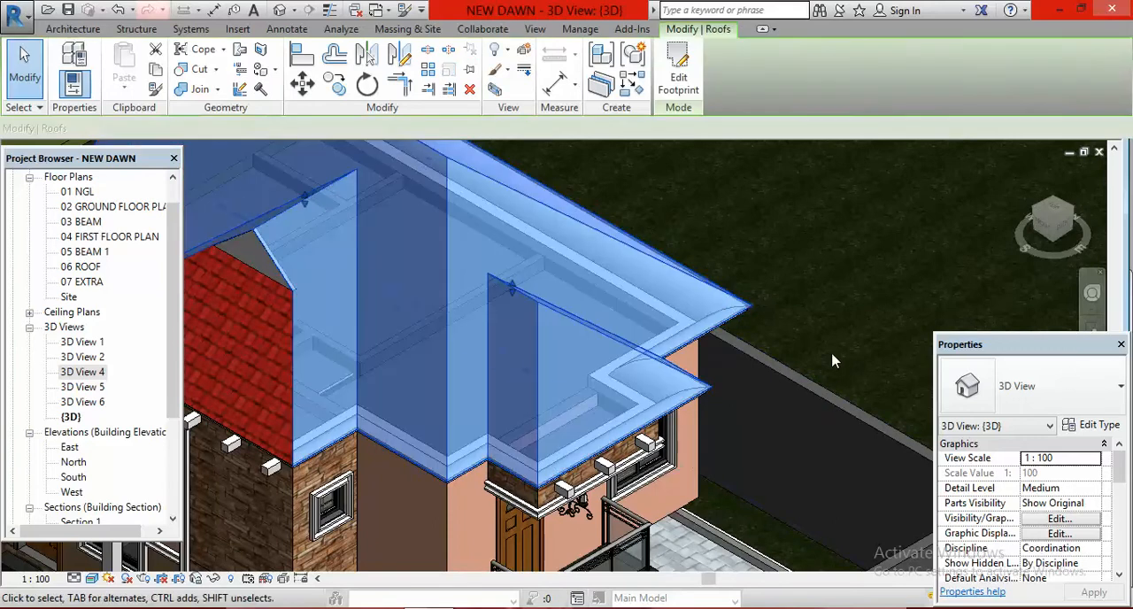
scroll(842, 347, "down", 1)
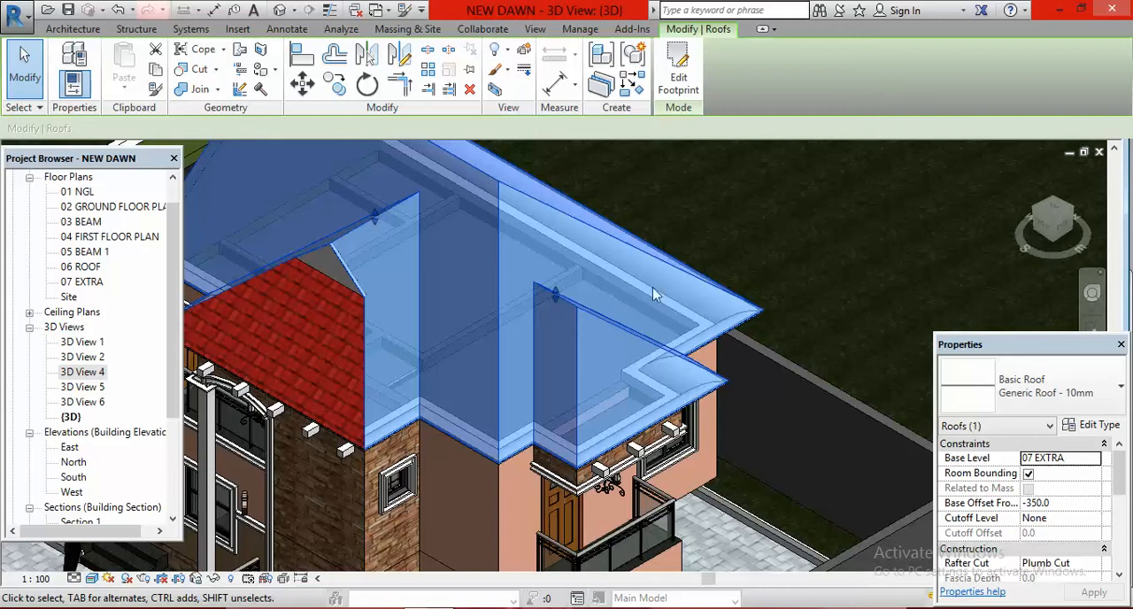
left_click(679, 80)
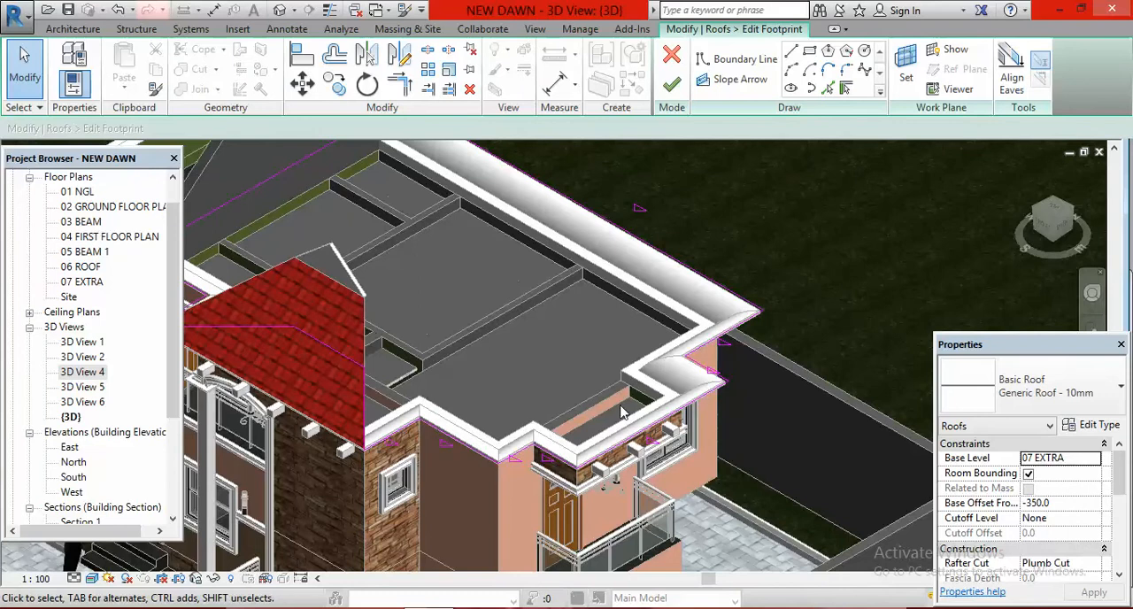
scroll(557, 447, "up", 3)
scroll(726, 412, "up", 4)
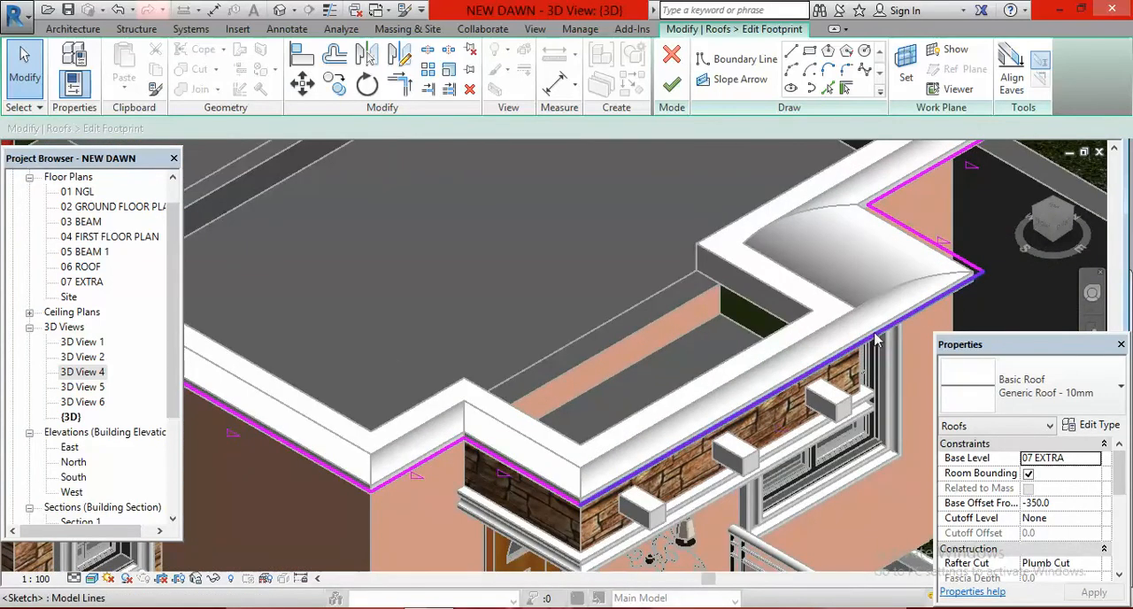
left_click(825, 367)
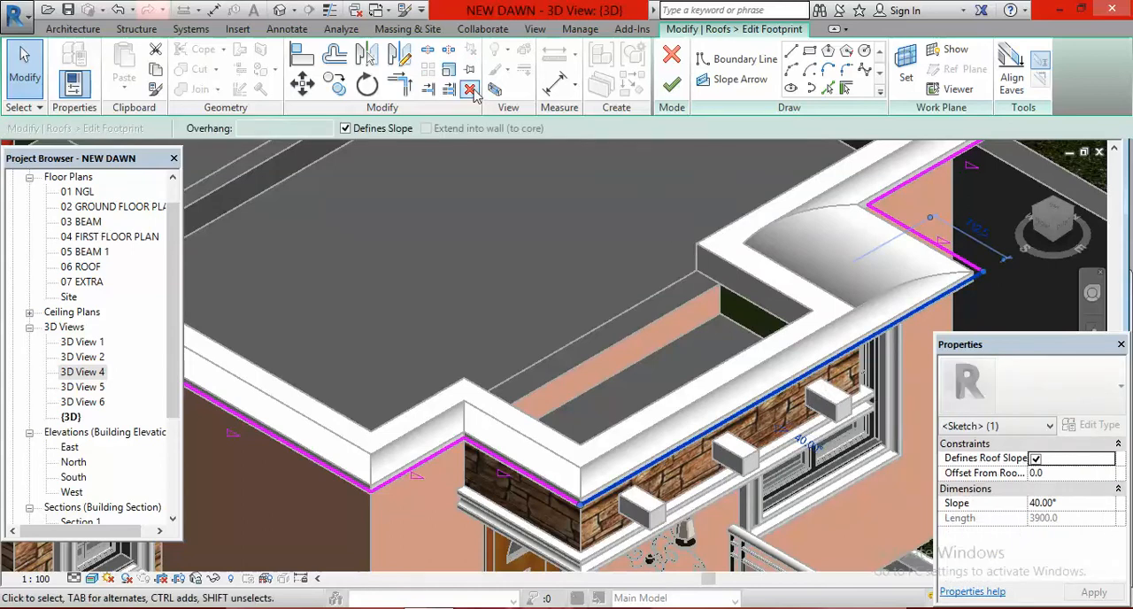
left_click(593, 335)
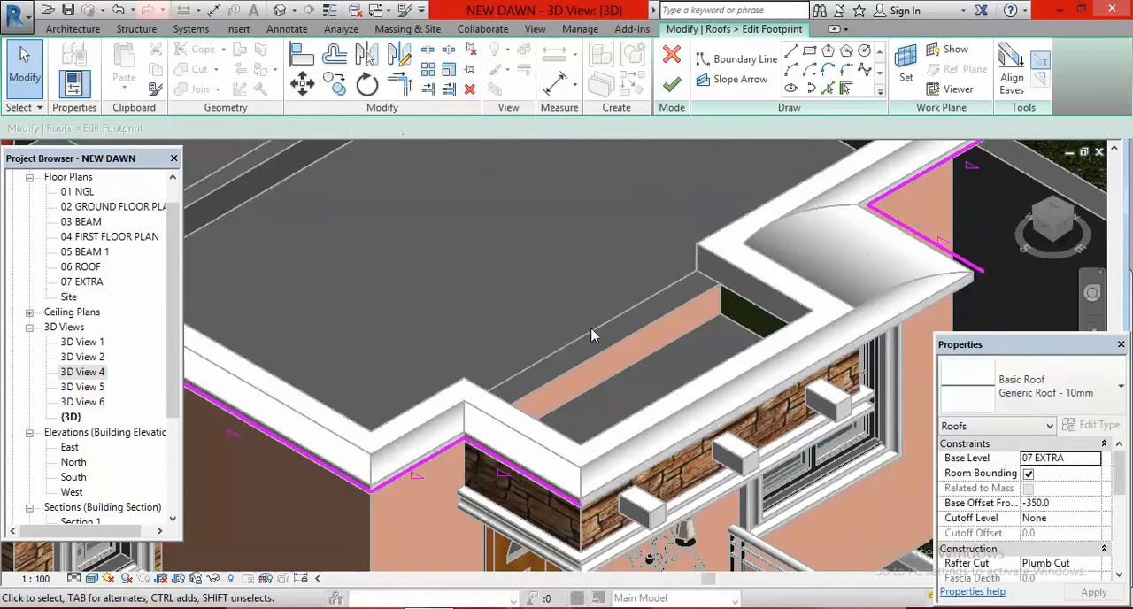
Step: Draw two crossing boundary lines without a defined slope, each about 3000 mm long at 45°, inward from the deleted eave line's ends
left_click(792, 51)
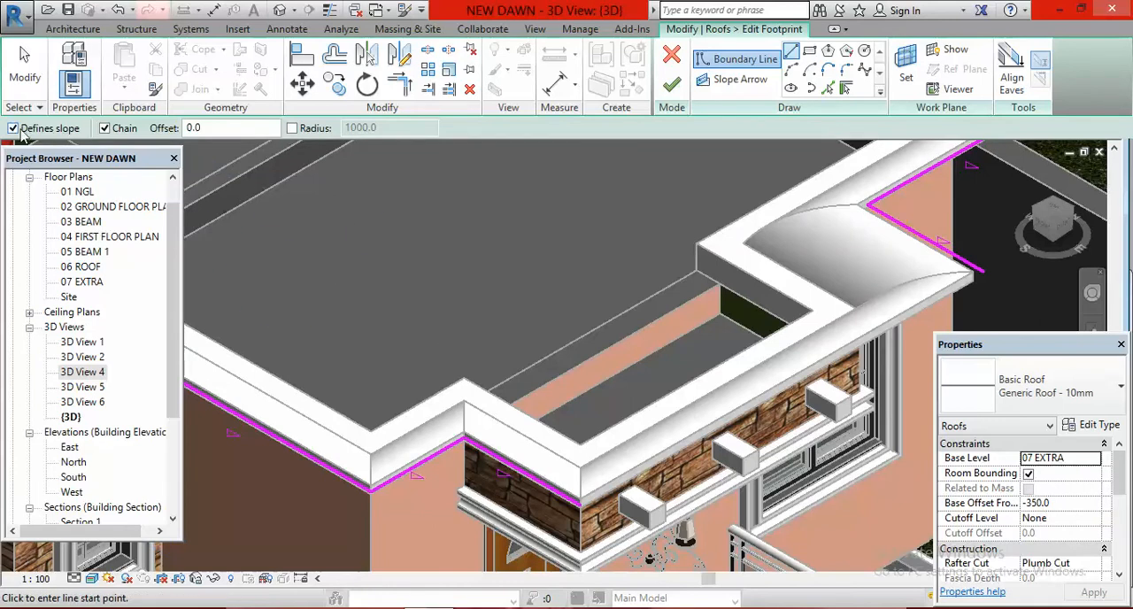
left_click(14, 128)
left_click(580, 505)
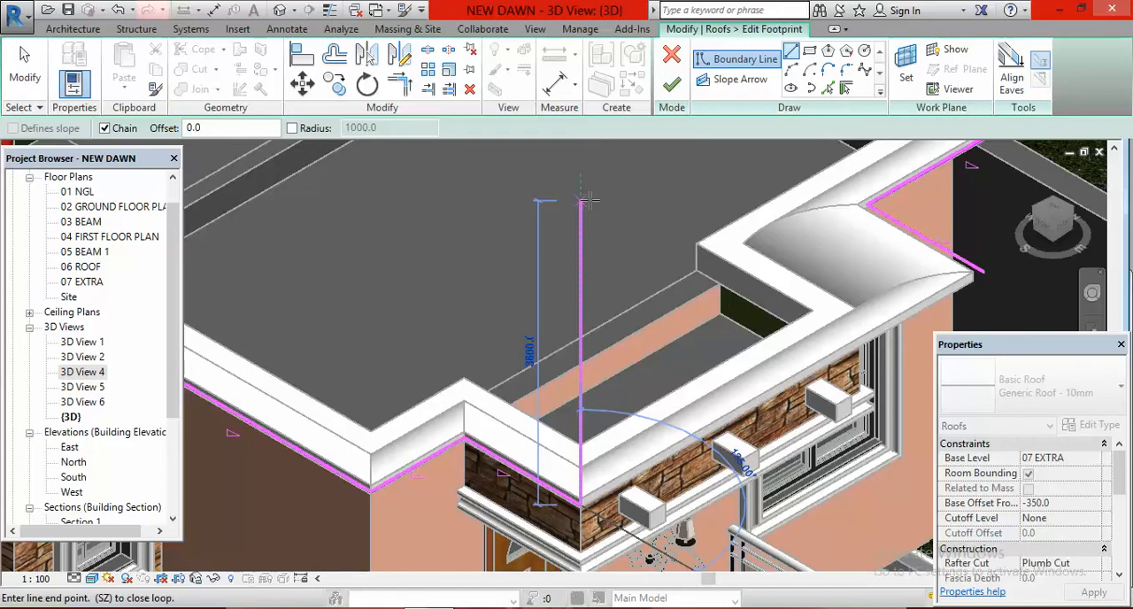
left_click(582, 252)
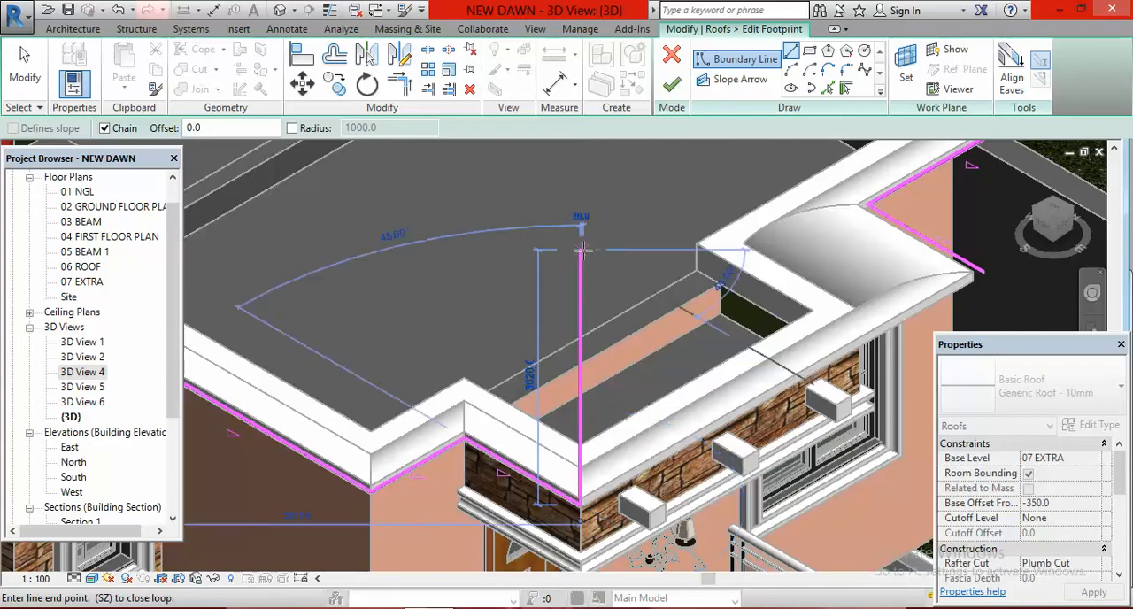
key("Escape")
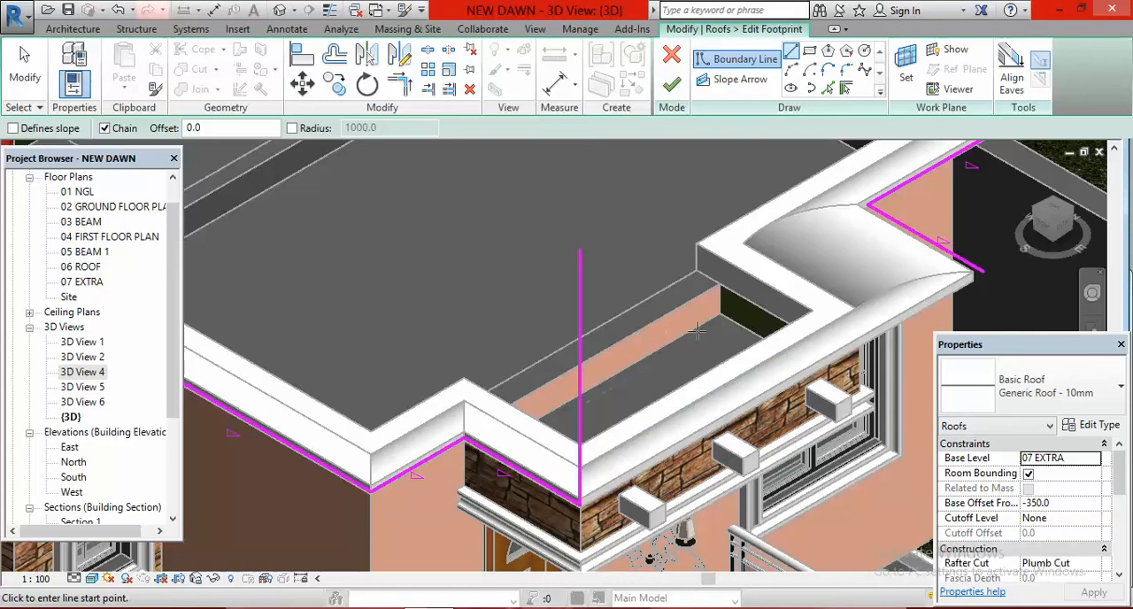
left_click(990, 267)
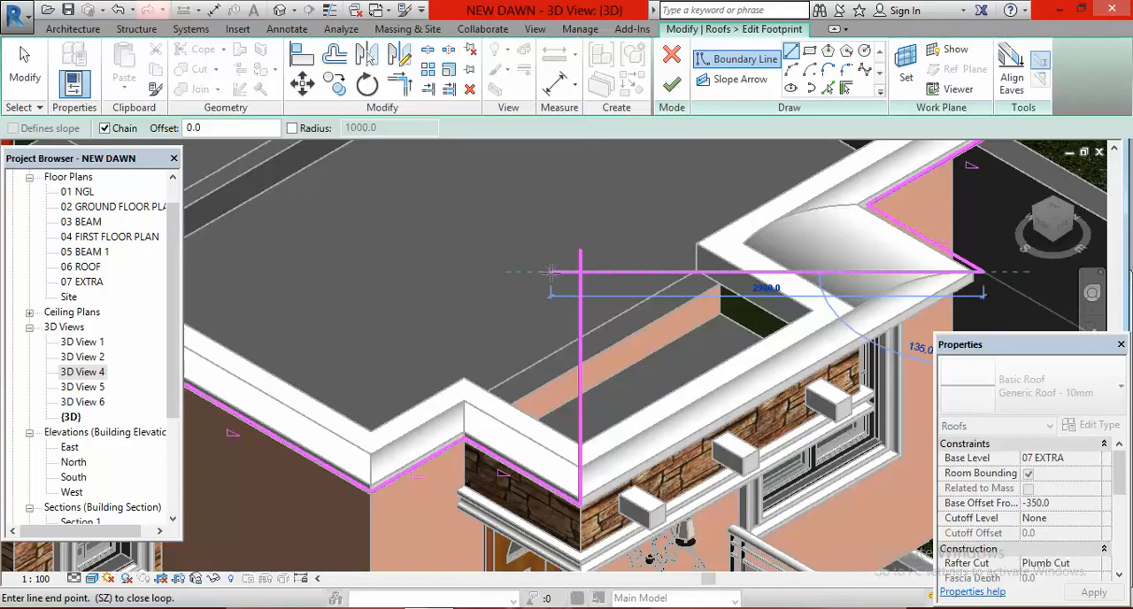
left_click(550, 271)
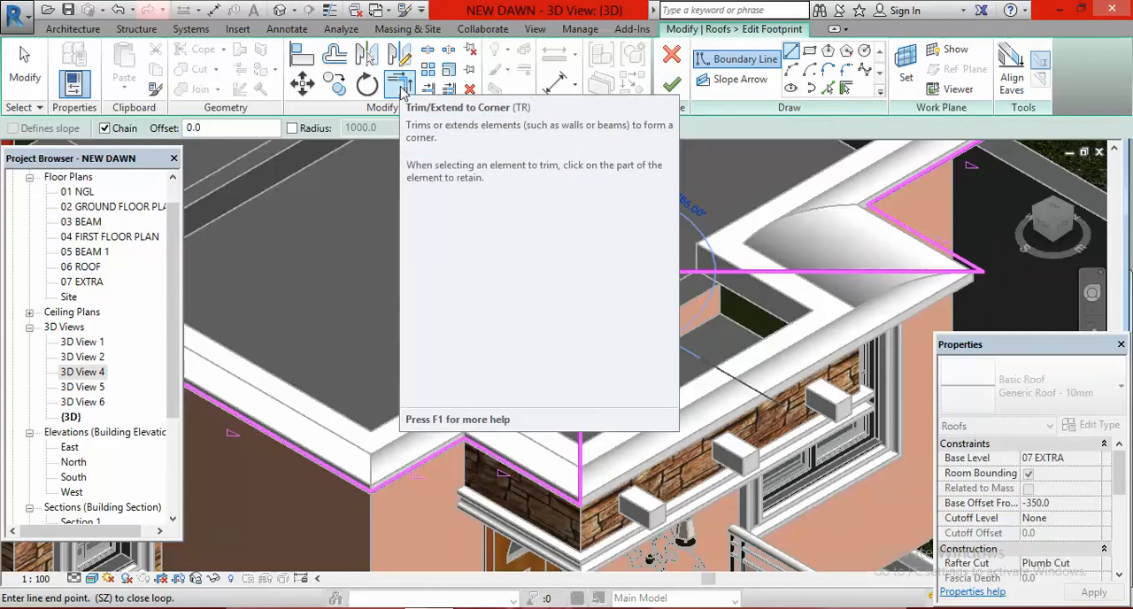
Step: Trim the two angled boundary lines to a shared corner and finish the roof footprint edit
left_click(400, 85)
left_click(642, 269)
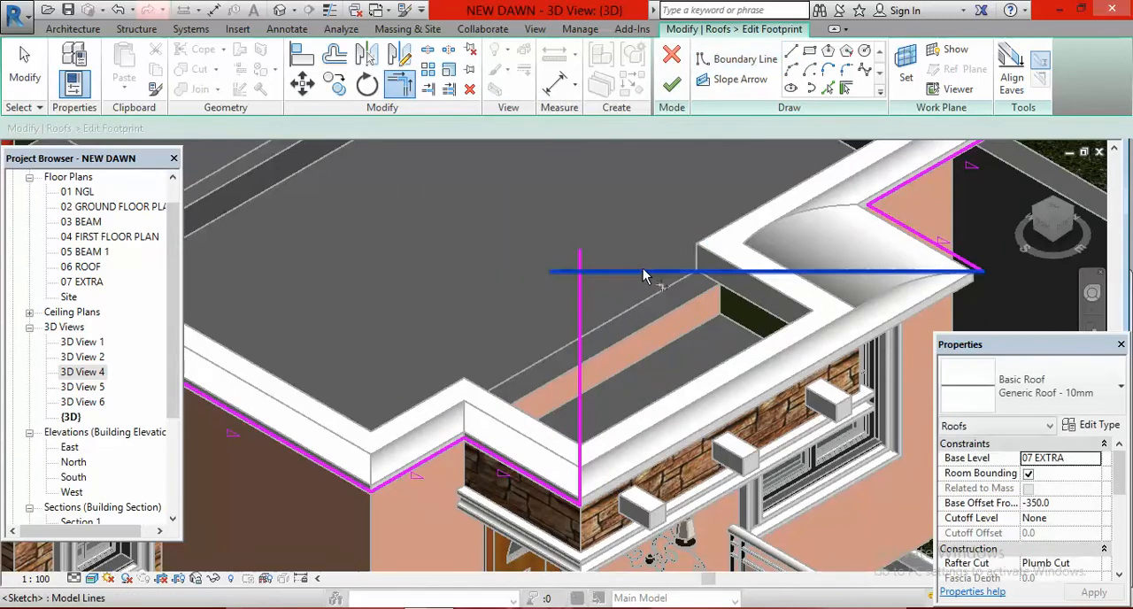
left_click(584, 295)
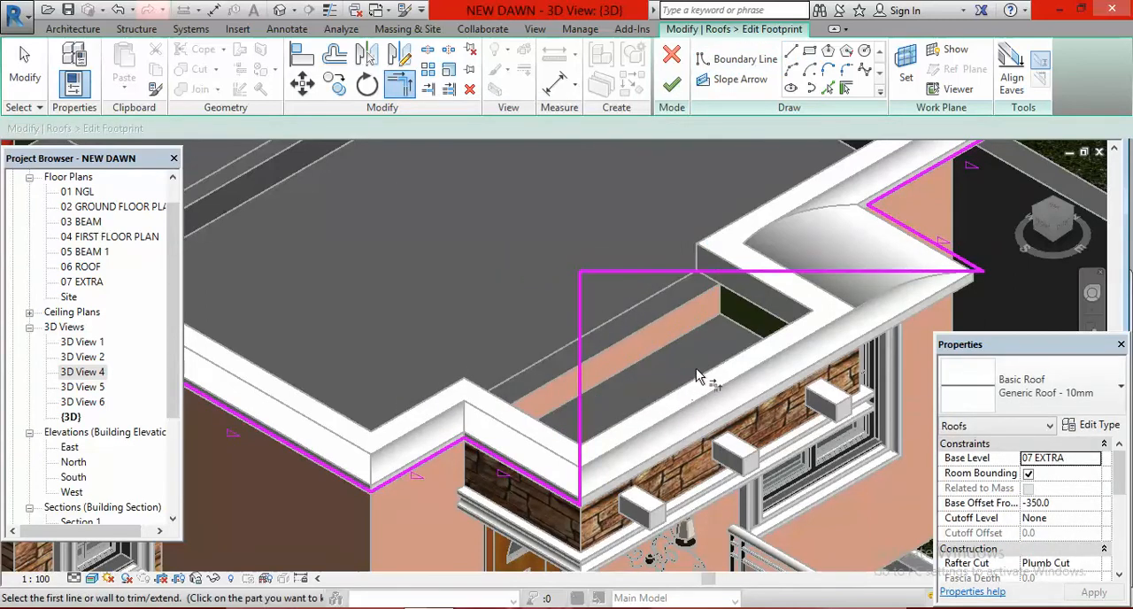
scroll(595, 345, "down", 3)
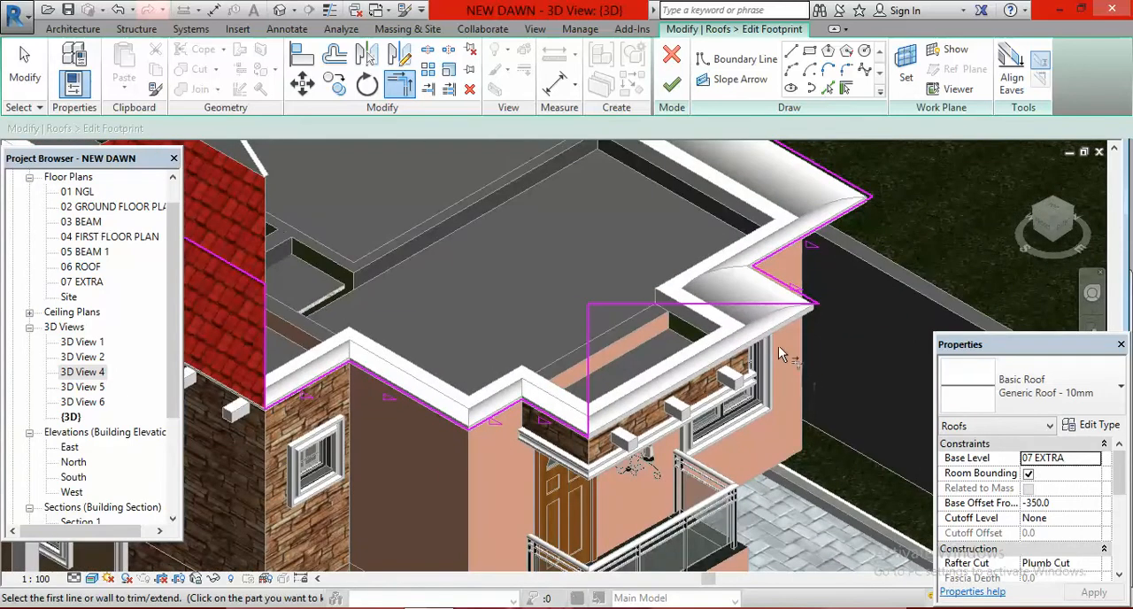
left_click(670, 86)
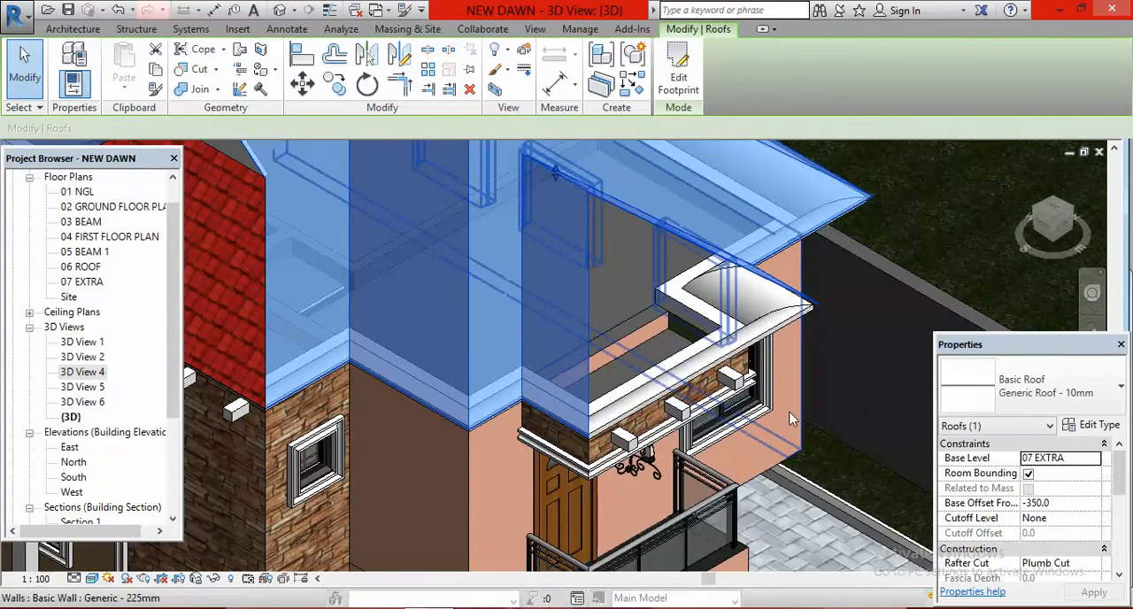
middle_click_drag(789, 416, 938, 238, "shift")
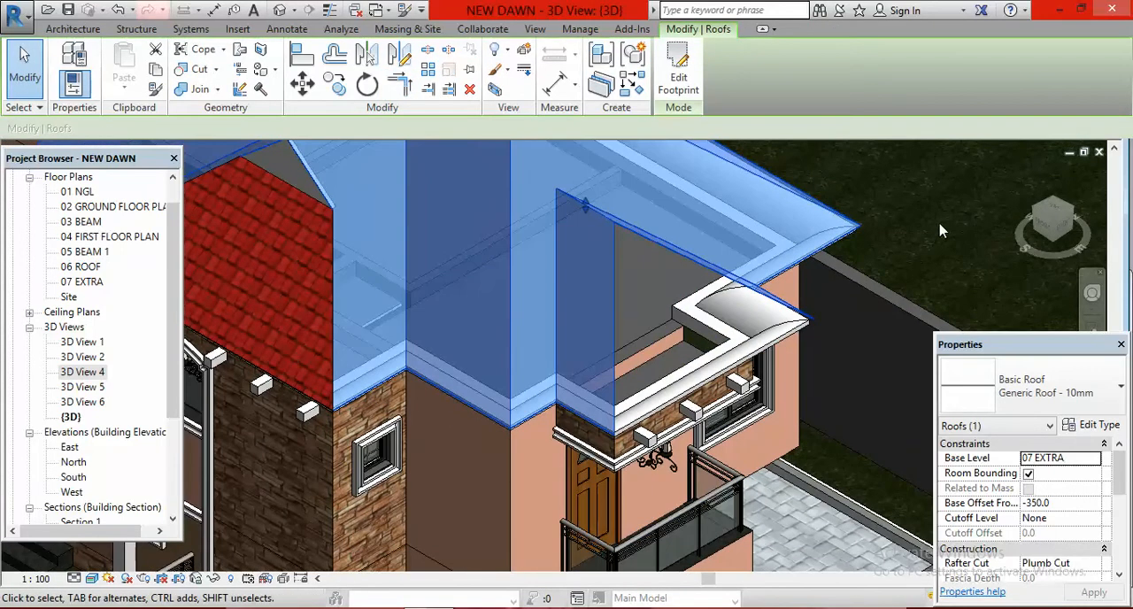
key("Escape")
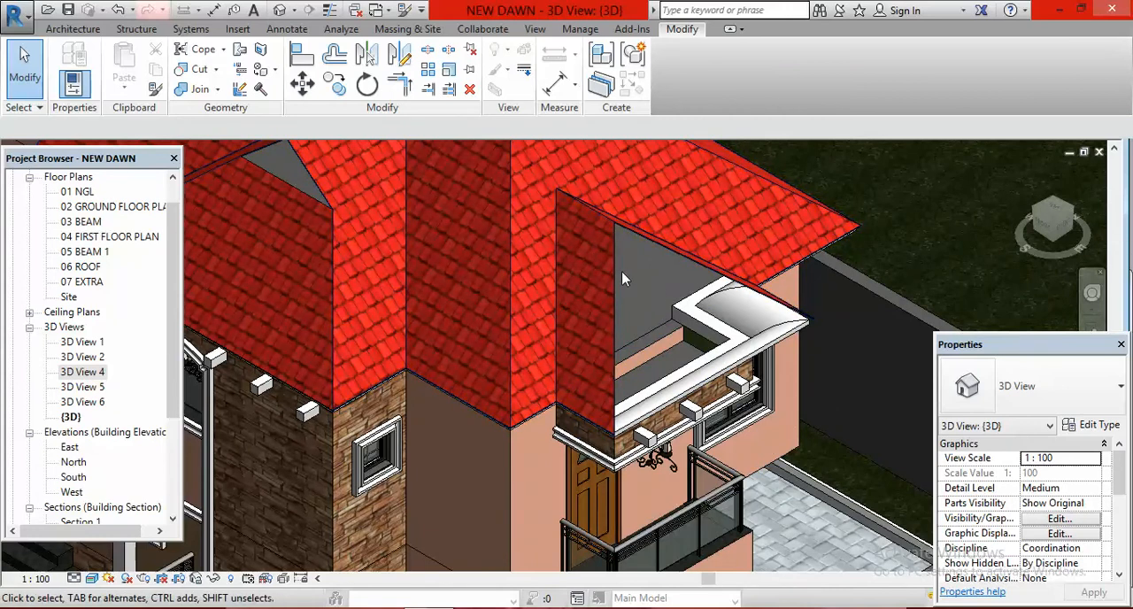
Step: Reopen the roof footprint and draw a boundary line about 1950 mm long between the midpoints of the two angled lines
left_click(668, 255)
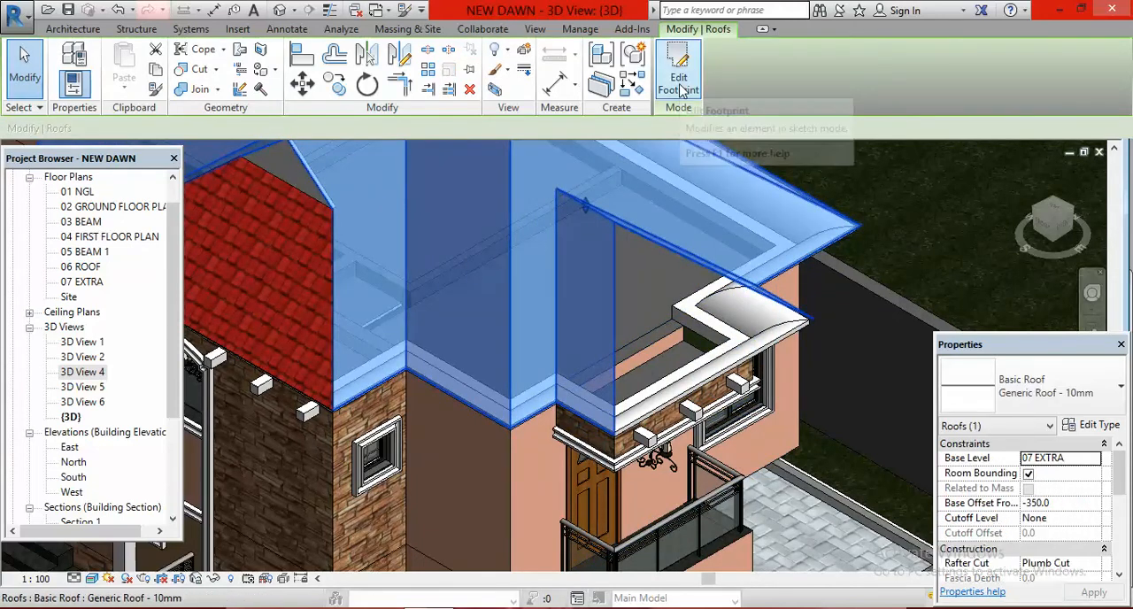
left_click(680, 84)
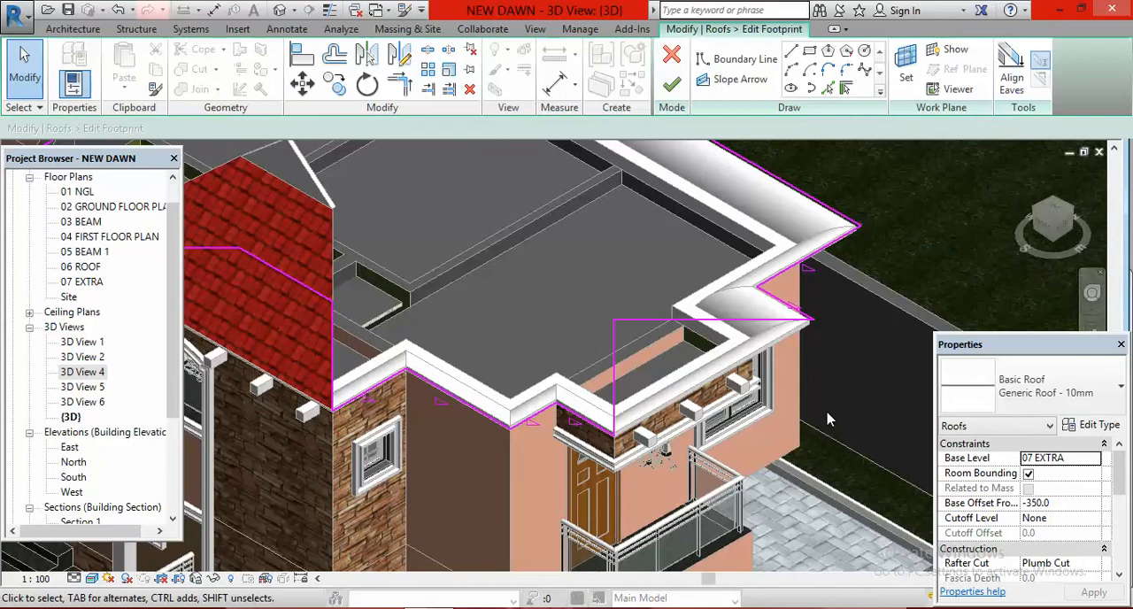
left_click(791, 52)
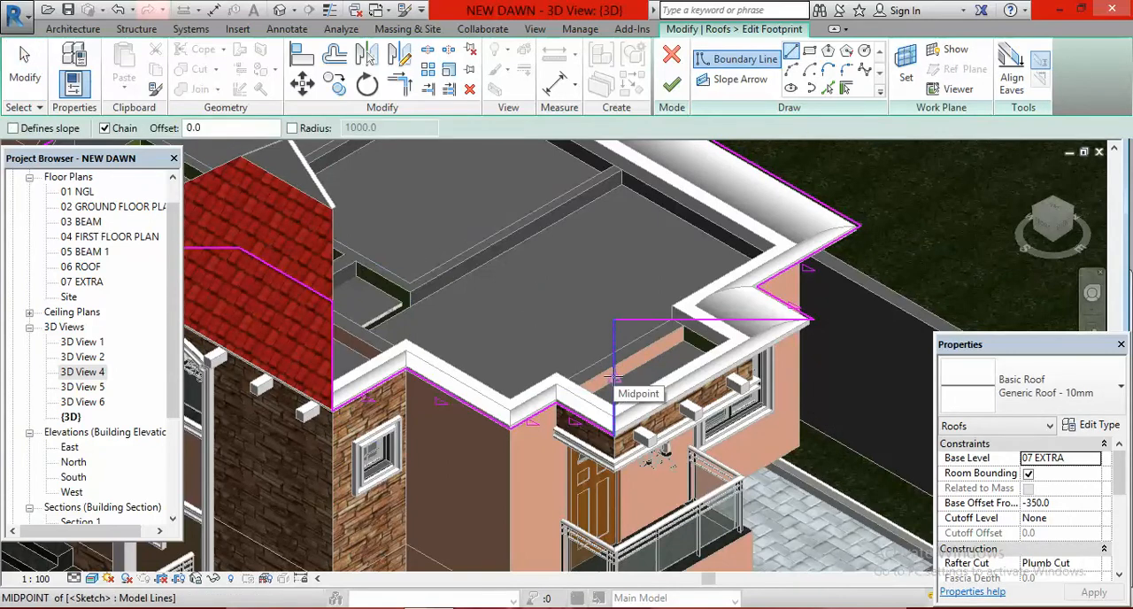
left_click(613, 379)
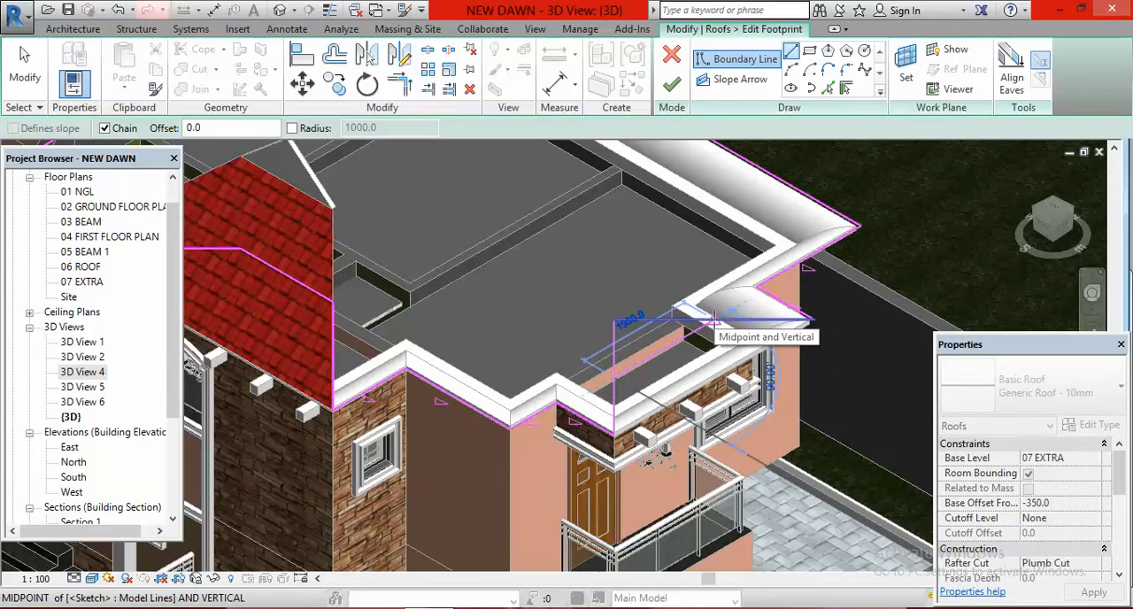
left_click(714, 321)
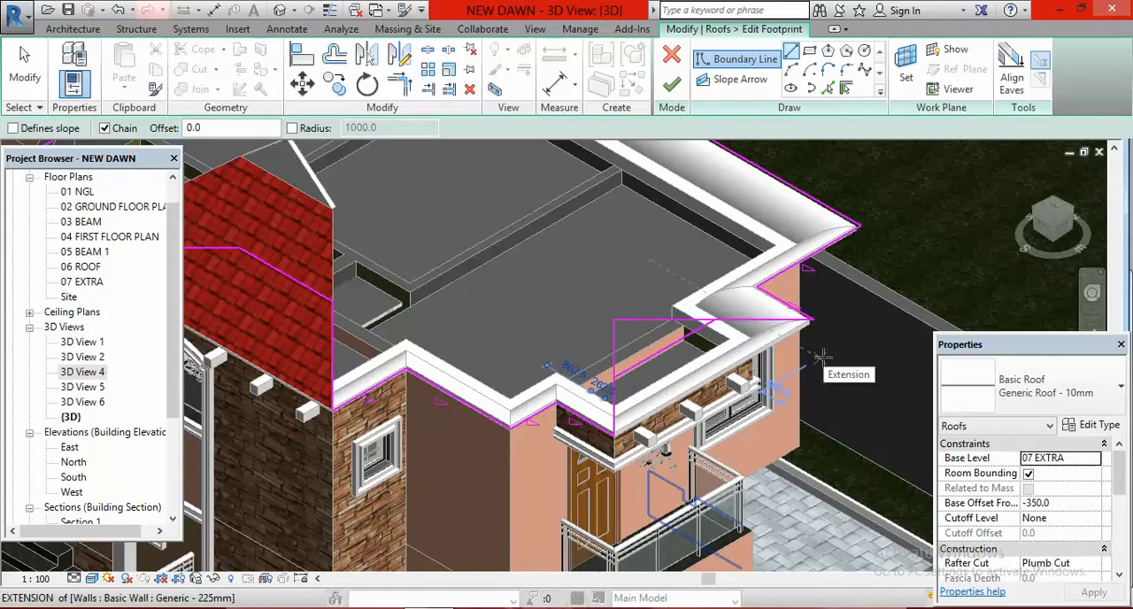
key("Escape")
key("Escape")
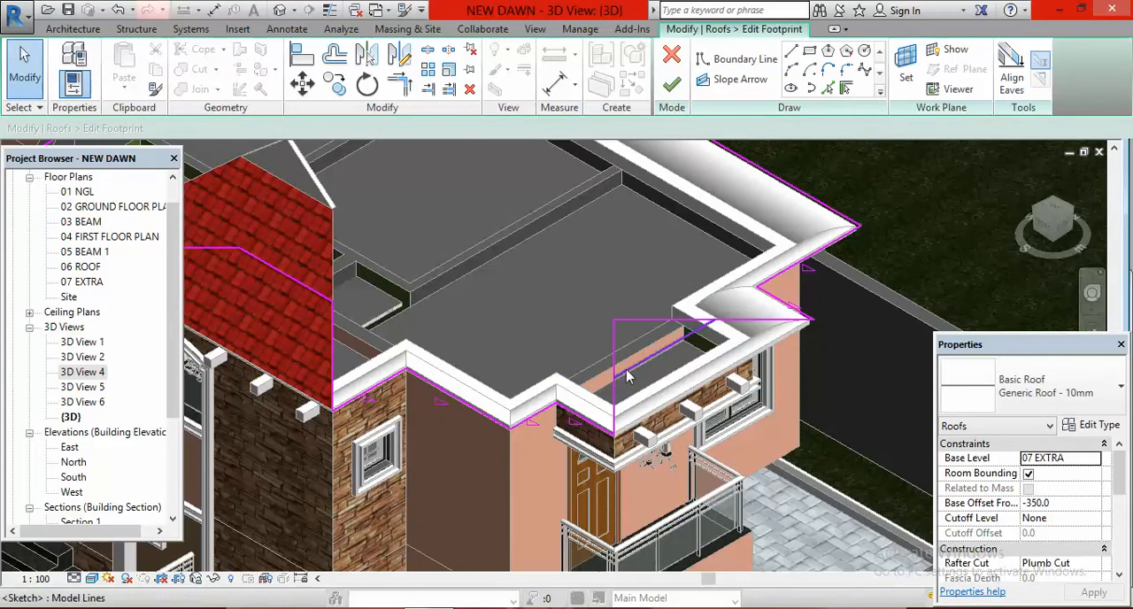
scroll(645, 366, "up", 3)
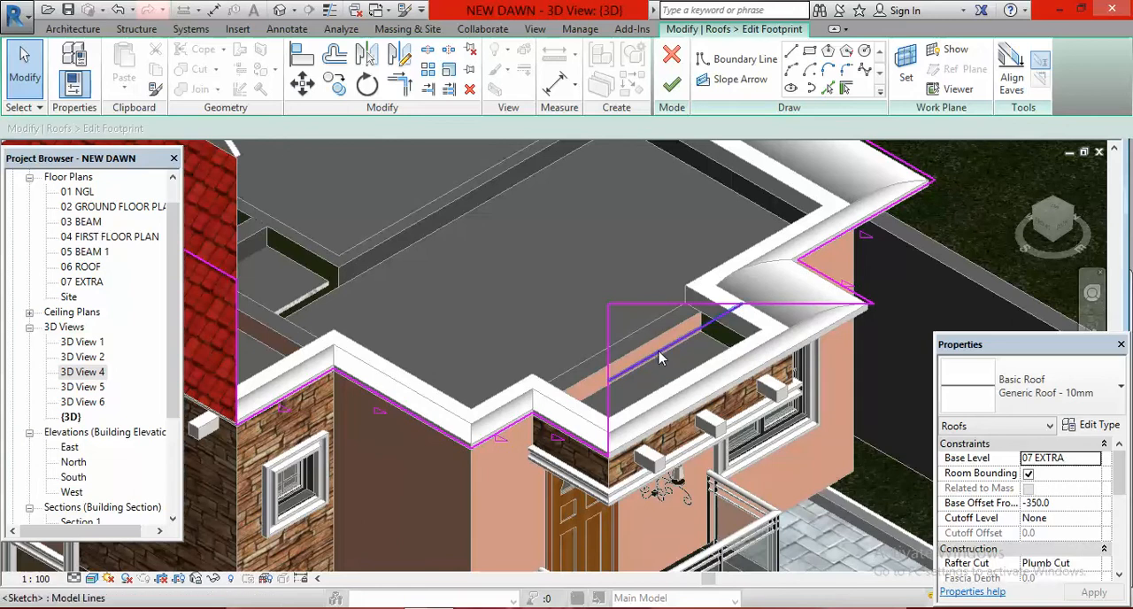
Step: Offset a copy of the line connecting the two angled boundary lines 450 mm inward, and delete the original line
left_click(336, 55)
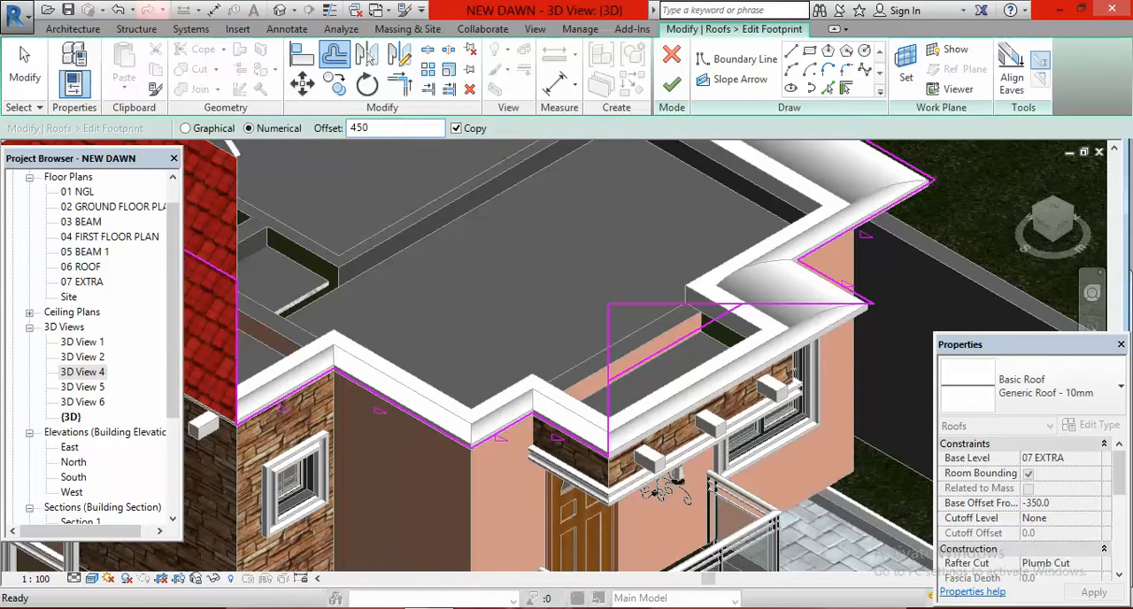
left_click(667, 361)
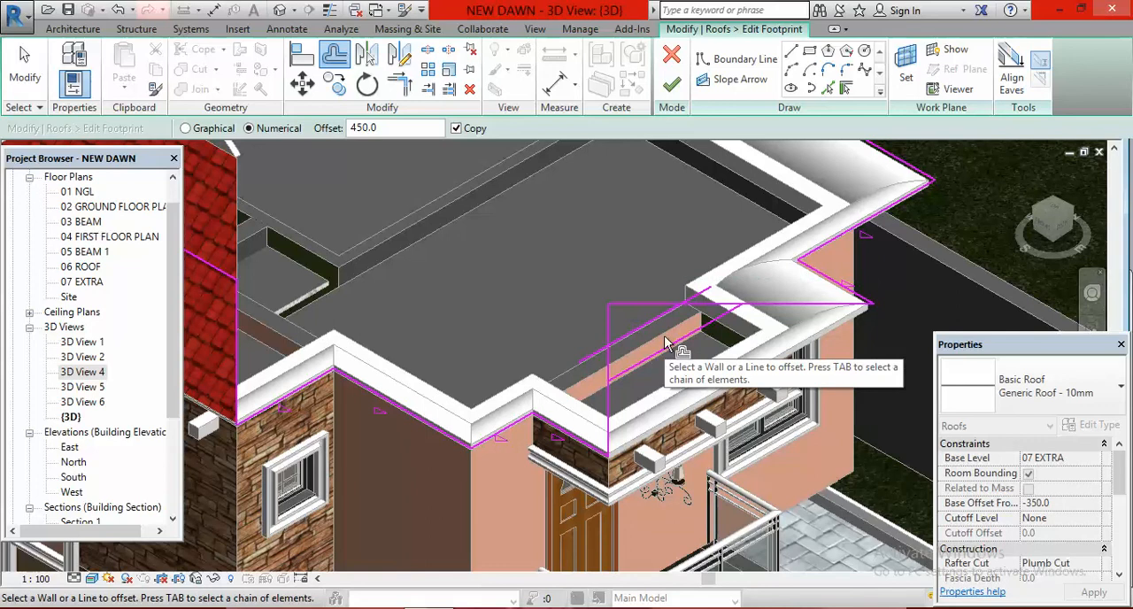
key("Escape")
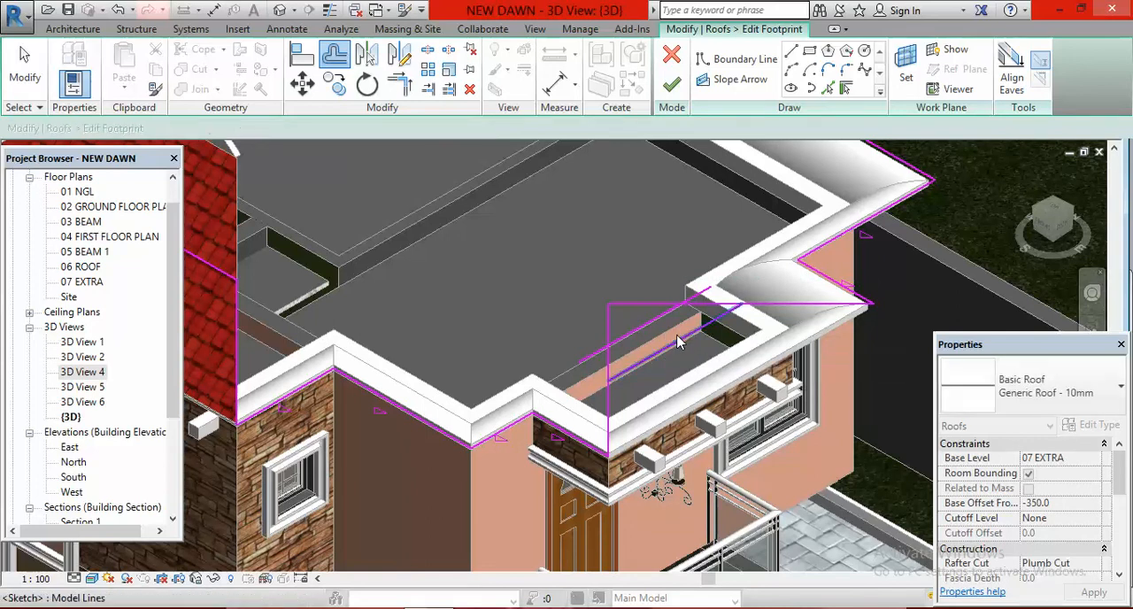
left_click(678, 344)
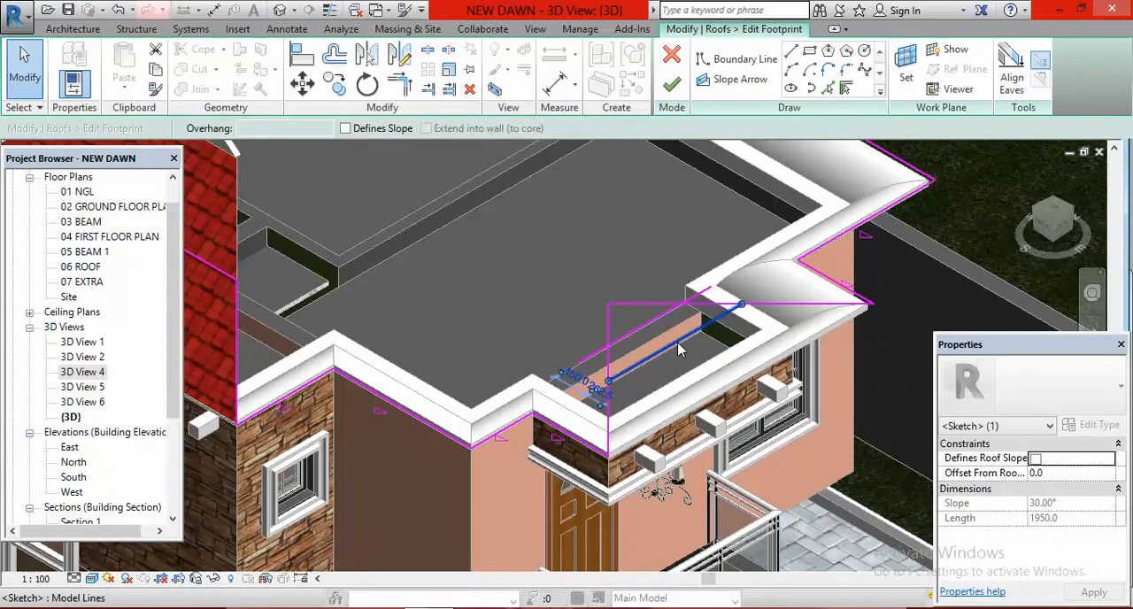
key("Delete")
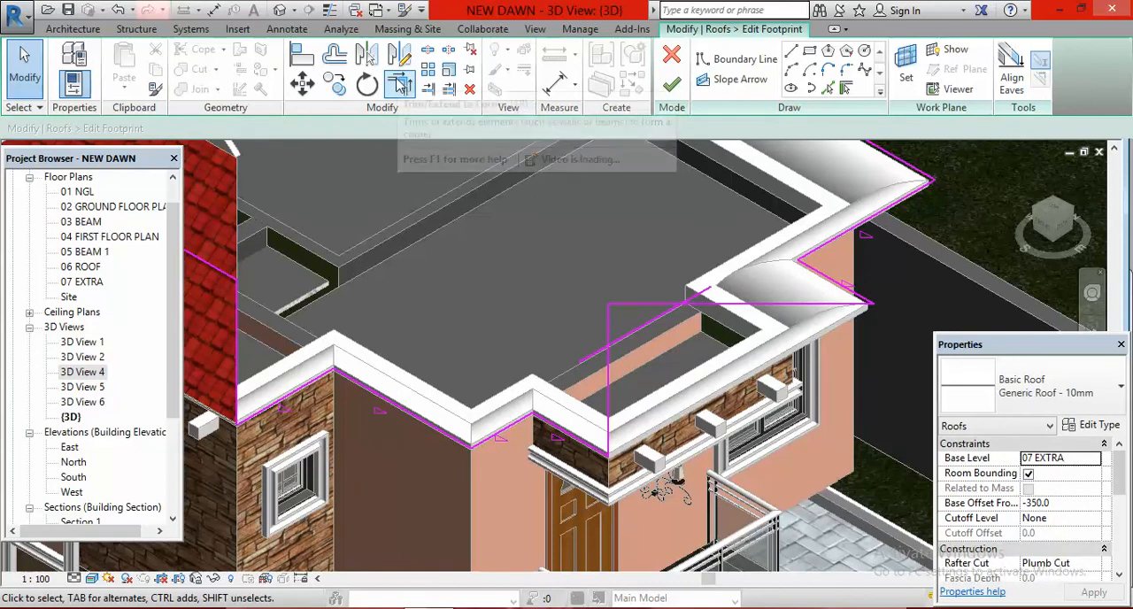
Step: Trim the offset line to corners with both angled boundary lines and finish the main roof's footprint edit
left_click(400, 86)
left_click(659, 315)
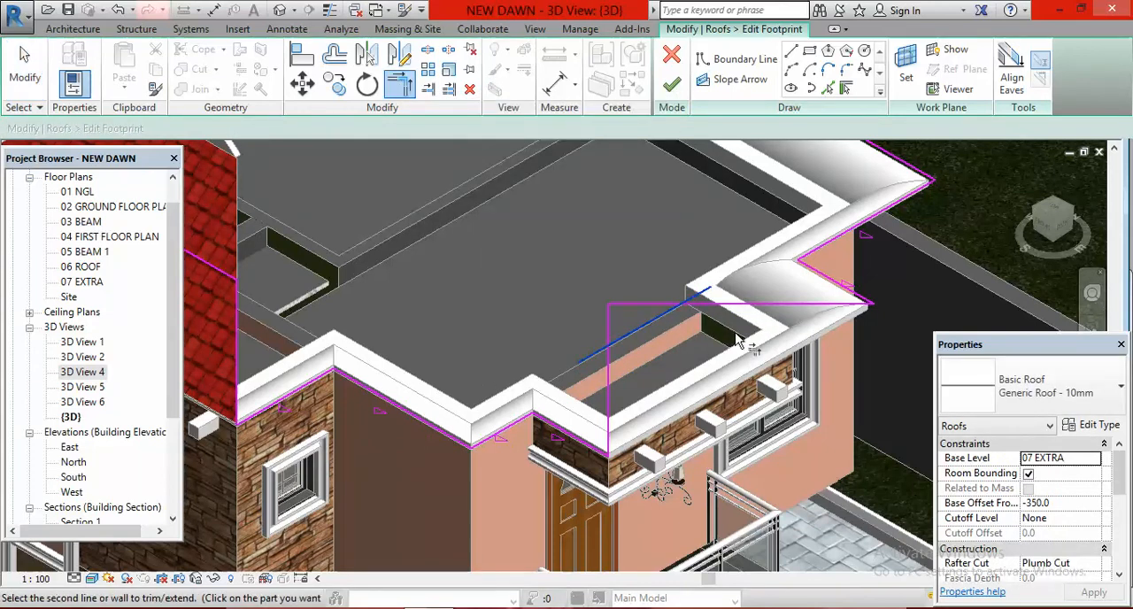
left_click(744, 306)
left_click(639, 332)
left_click(610, 394)
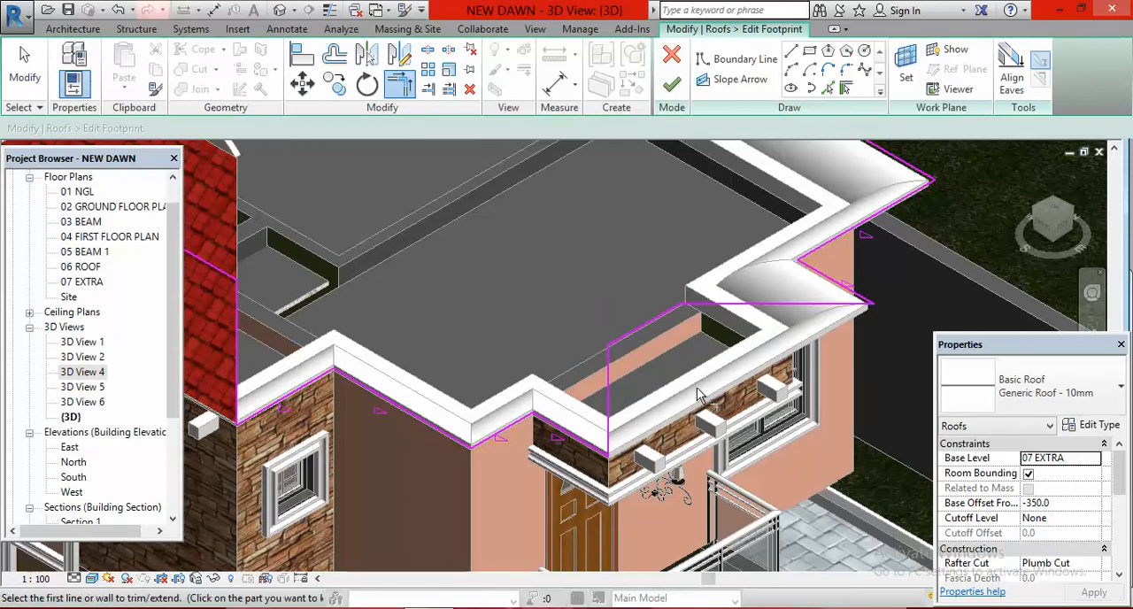
left_click(671, 89)
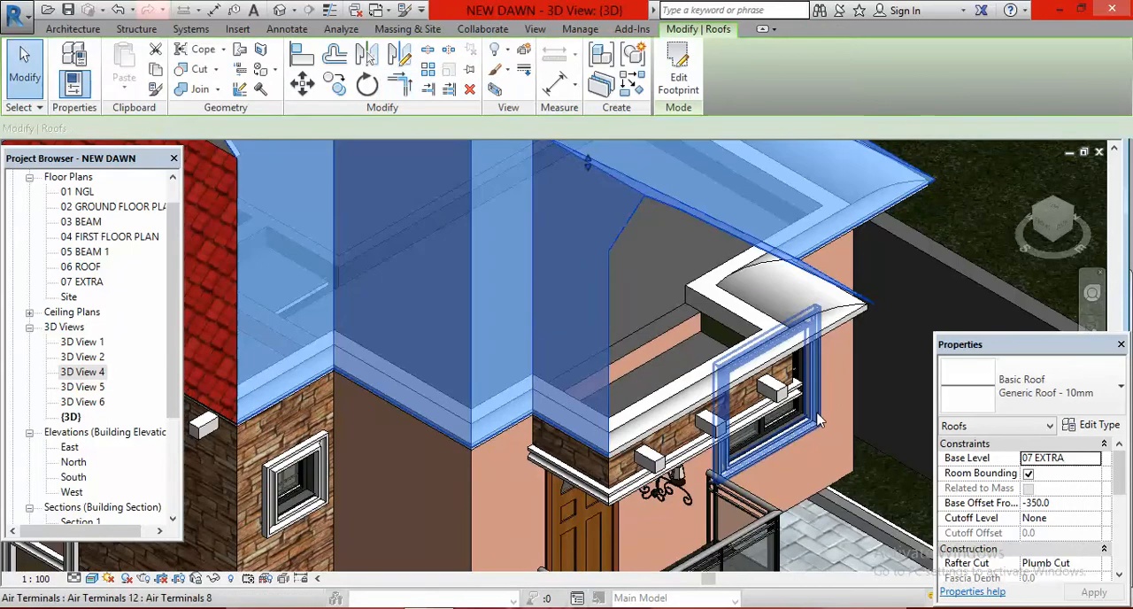
key("Escape")
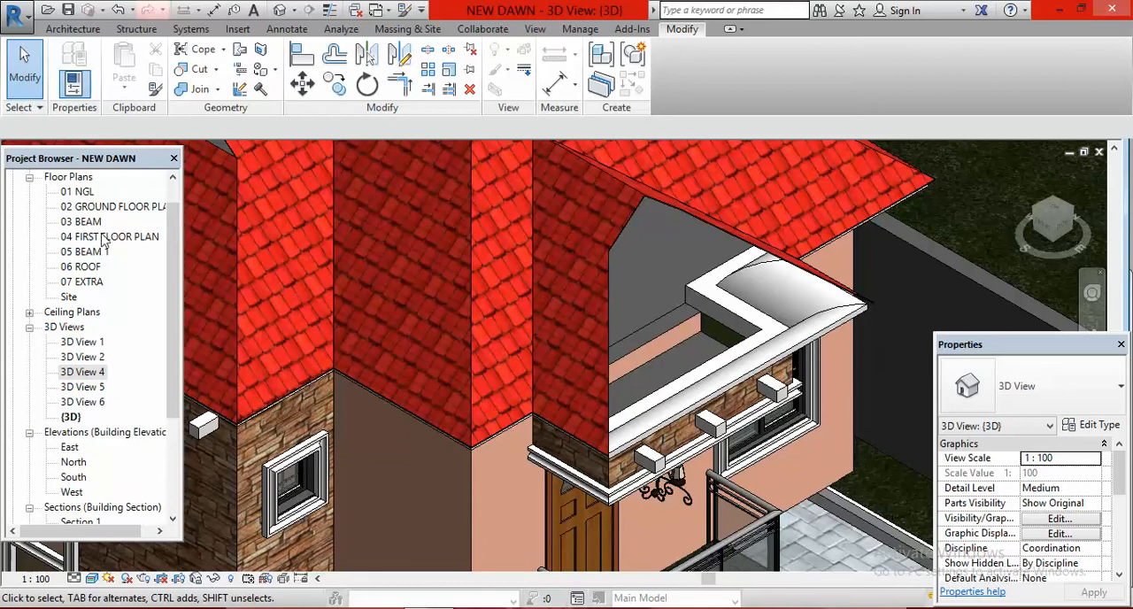
Step: Examine the profile of the roof wing above the balcony in the North elevation and return to the 3D view
double_click(75, 462)
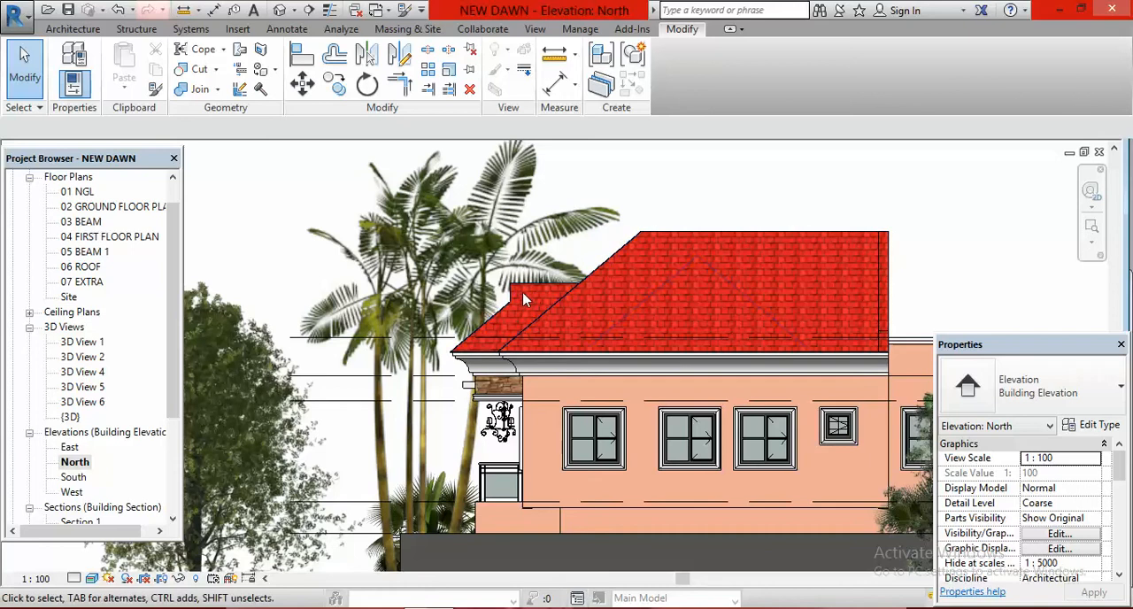
scroll(520, 304, "up", 3)
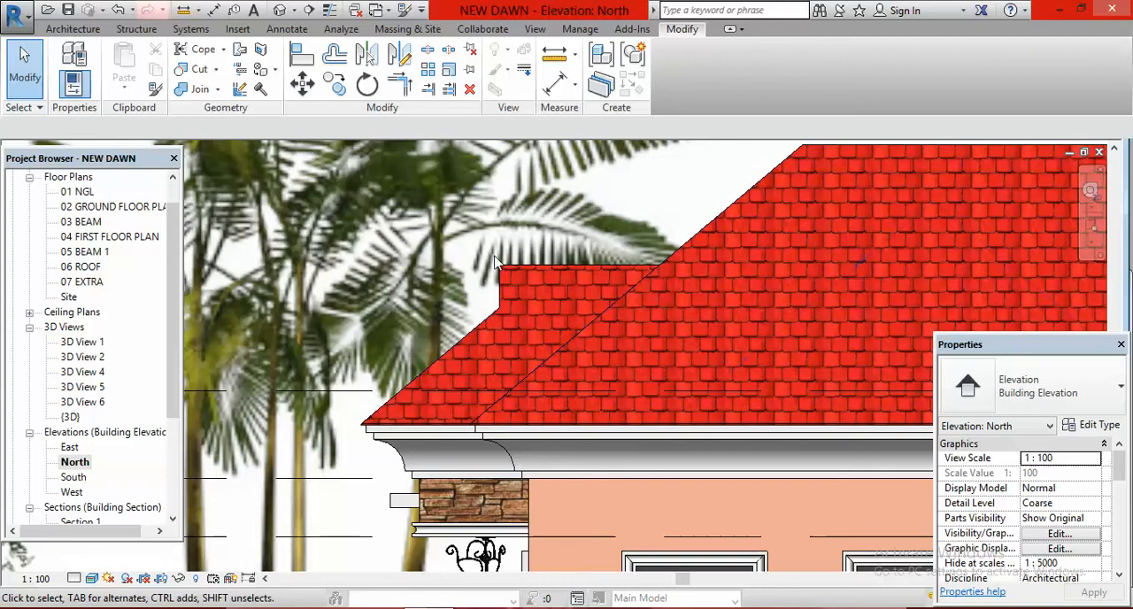
scroll(509, 305, "down", 3)
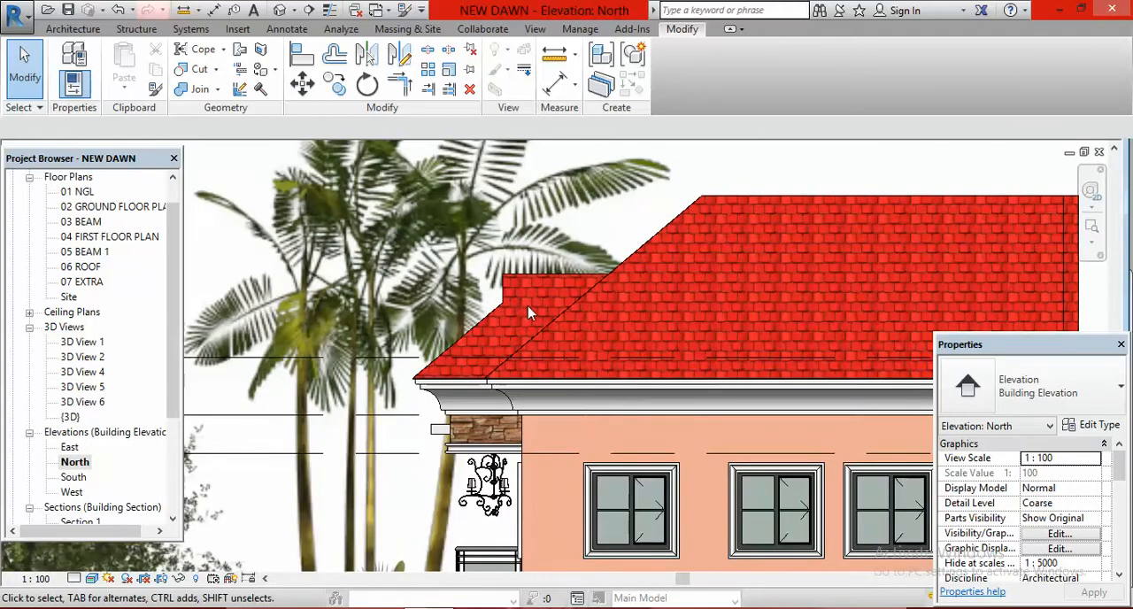
scroll(531, 312, "down", 2)
scroll(532, 320, "down", 1)
left_click(279, 10)
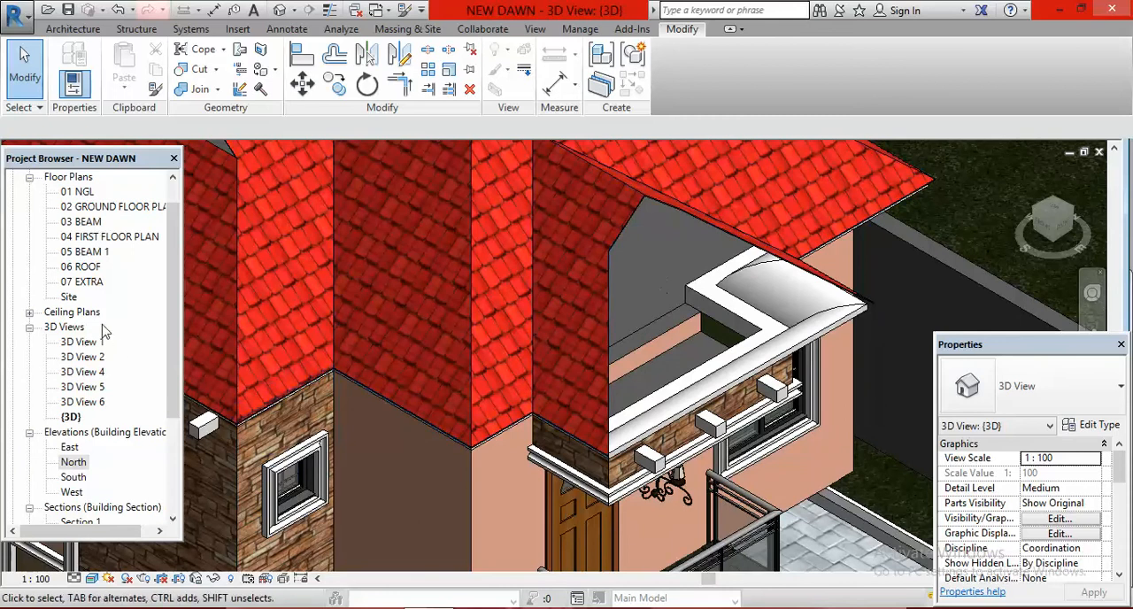
Step: In the 06 ROOF floor plan, start a new roof footprint similar to the main roof
double_click(85, 269)
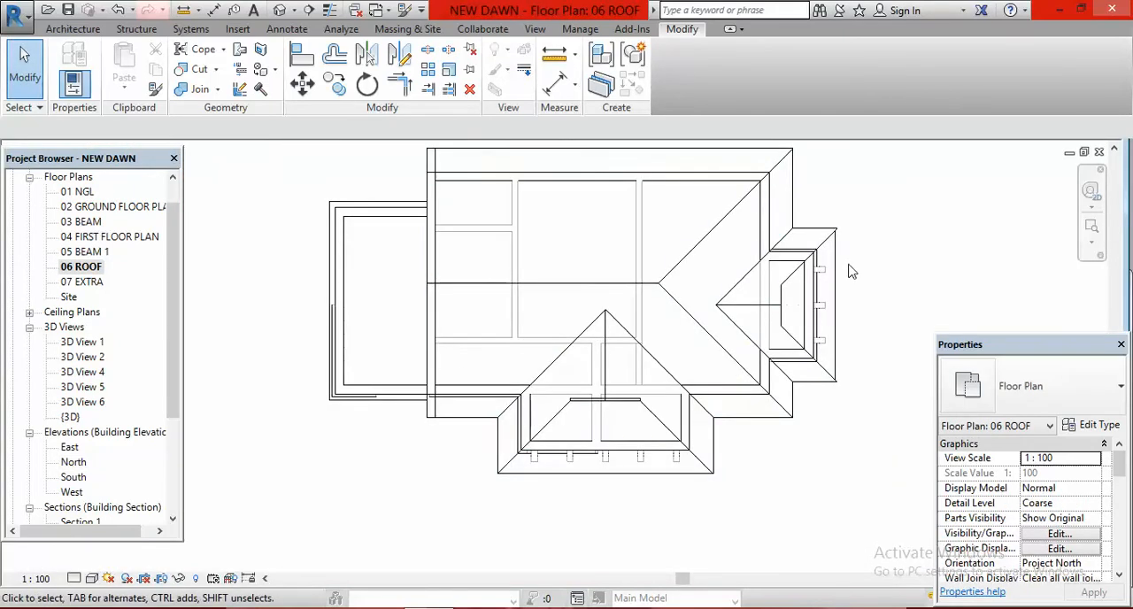
scroll(853, 274, "up", 2)
scroll(882, 328, "up", 1)
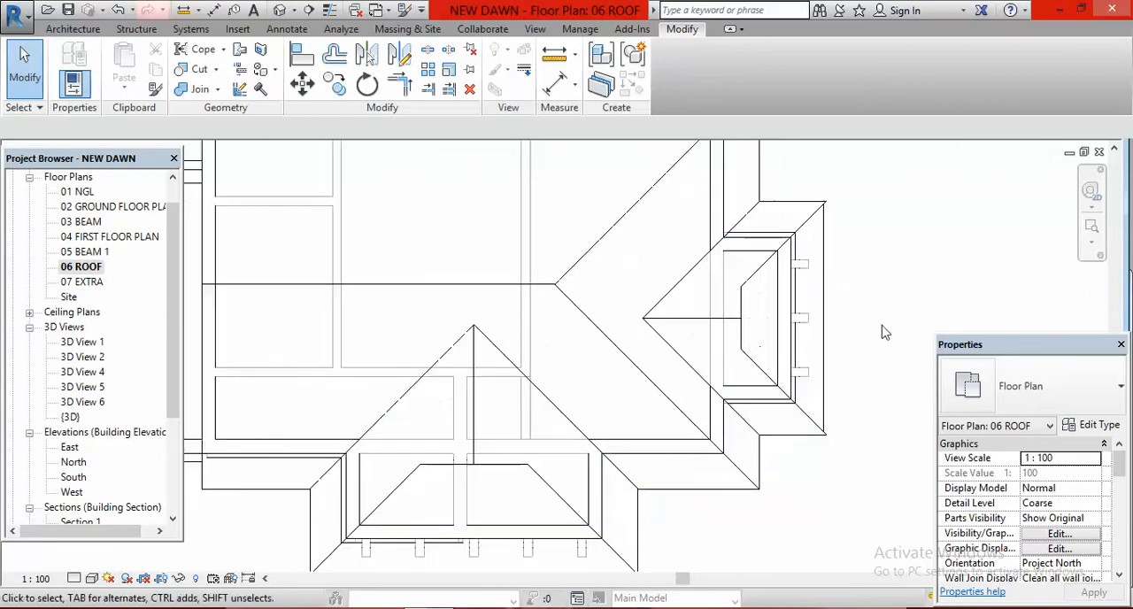
scroll(885, 330, "up", 1)
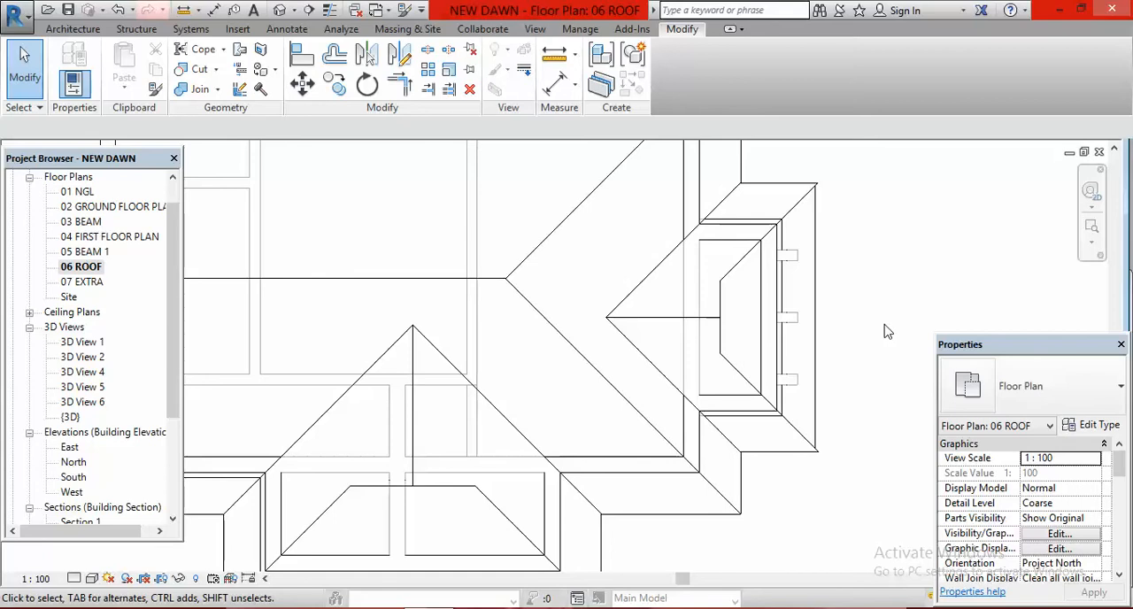
left_click(722, 327)
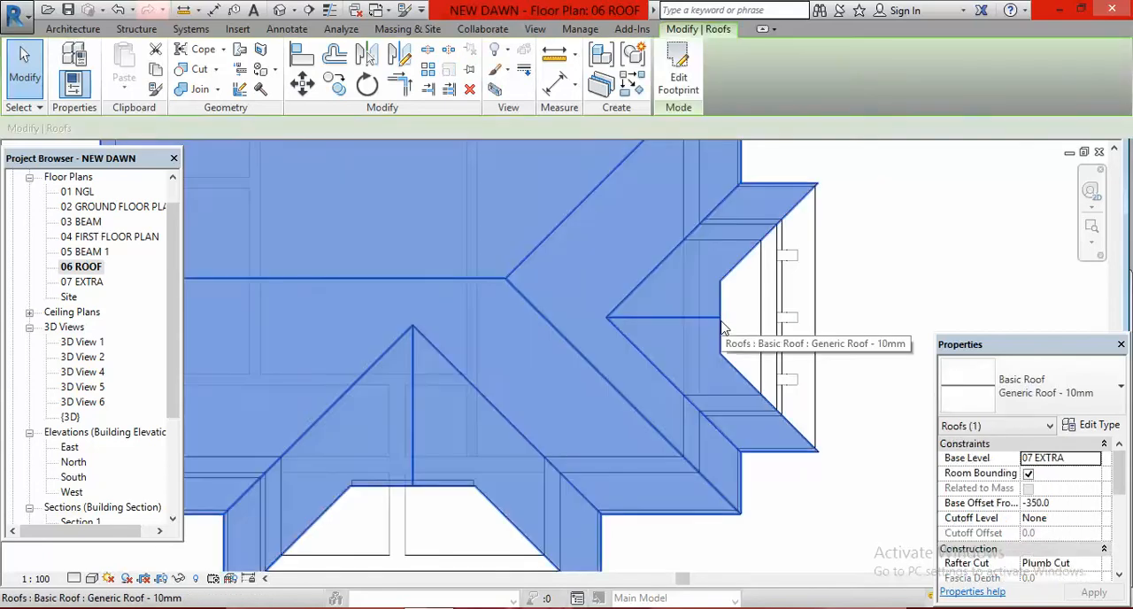
right_click(868, 217)
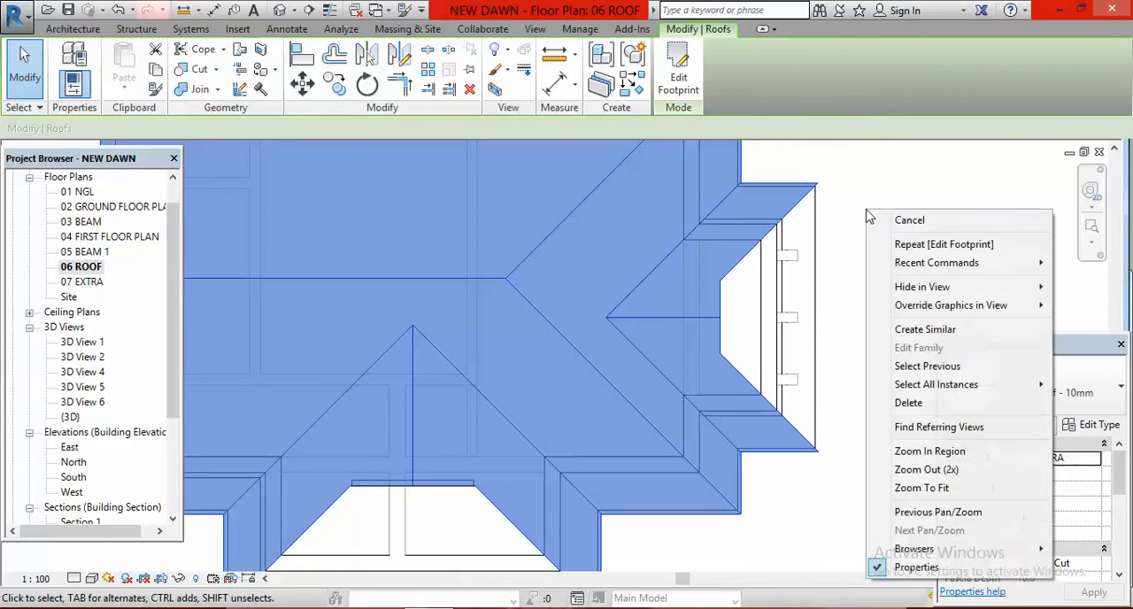
left_click(948, 334)
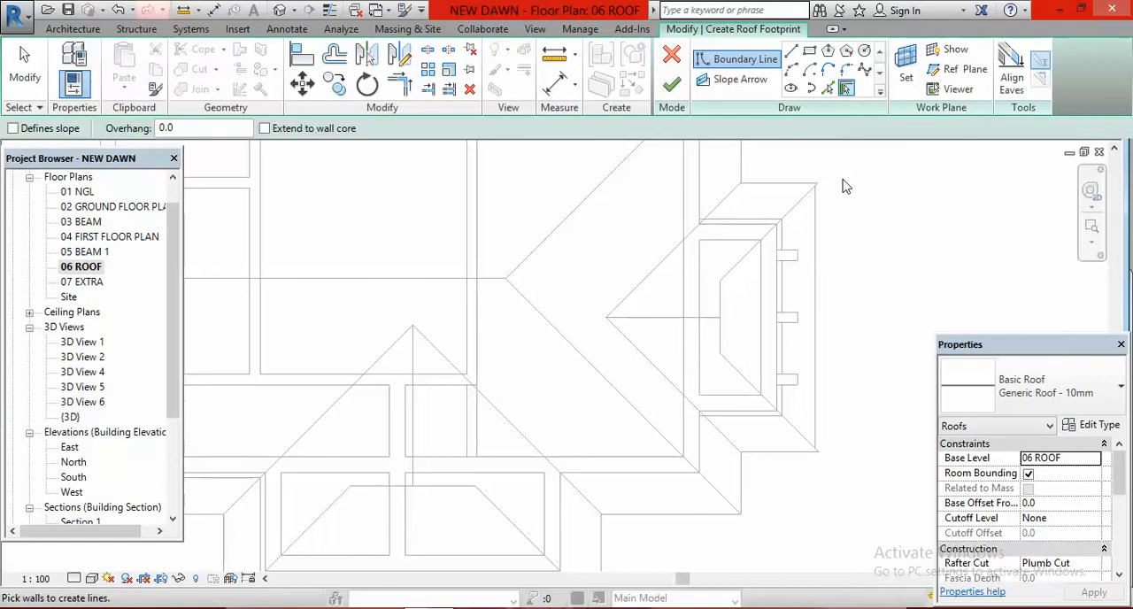
Step: Draw a closed trapezoidal boundary filling the wing's opening, with a 3900 mm eave line, a 1050 mm inner line and two angled sides of about 2015 mm
left_click(791, 51)
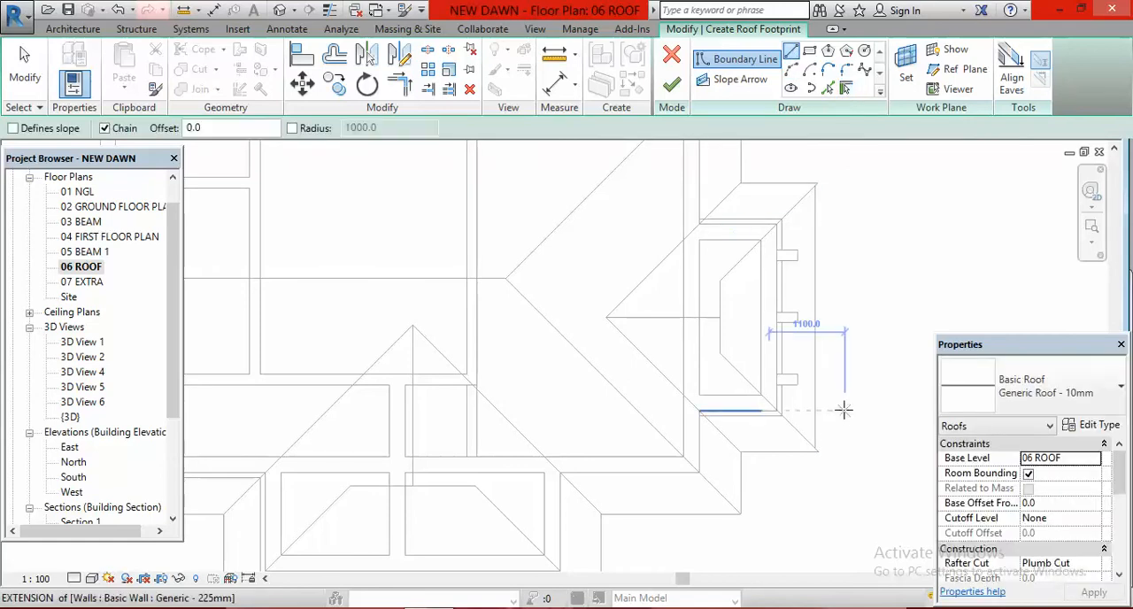
scroll(826, 417, "up", 1)
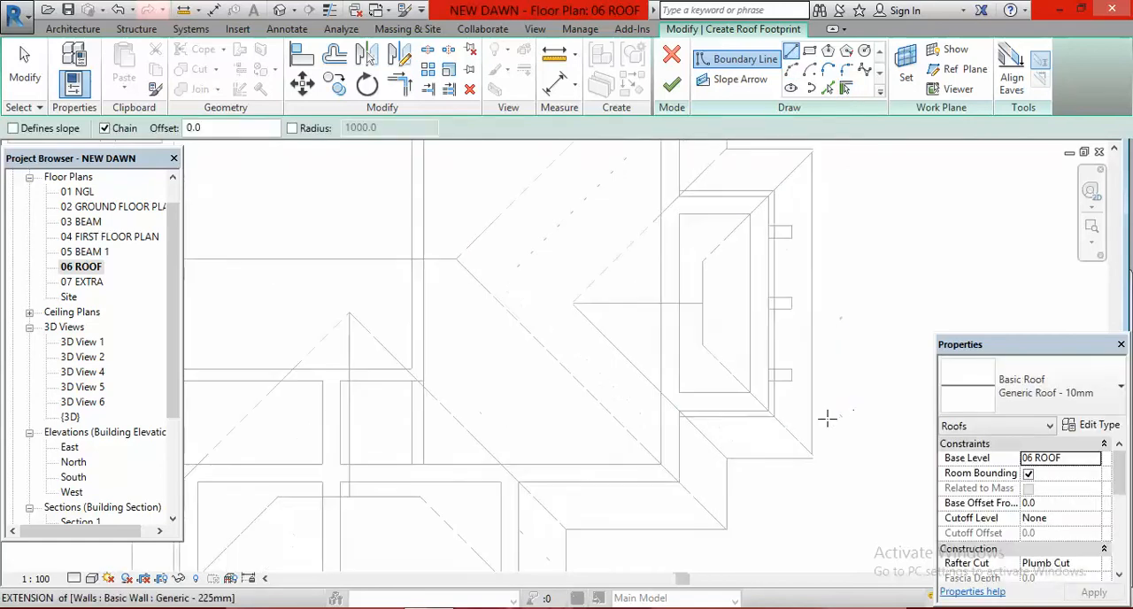
left_click(815, 457)
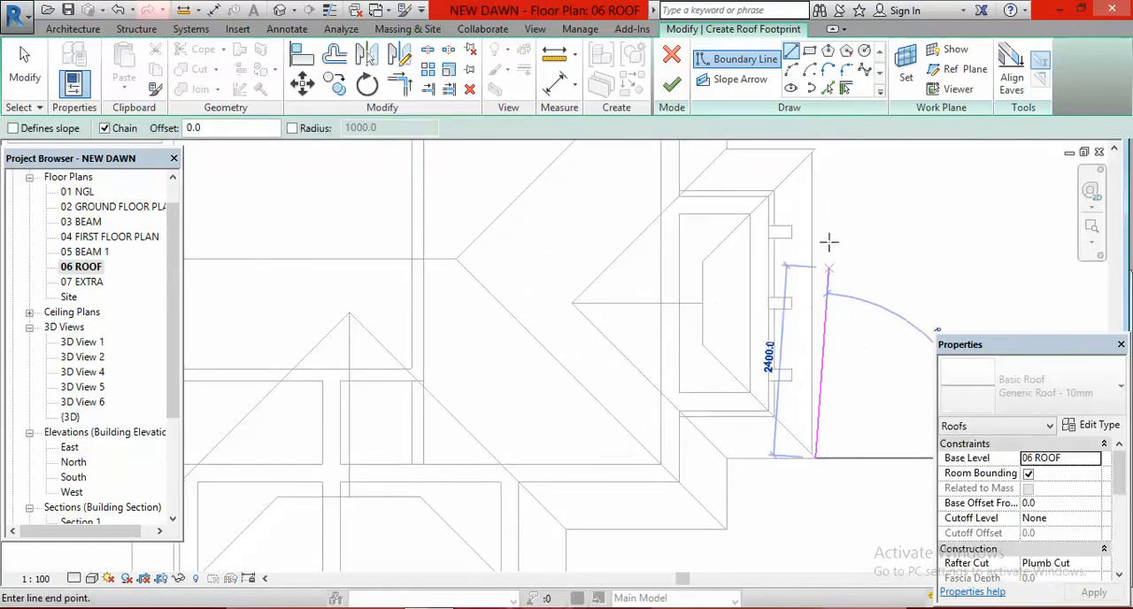
left_click(815, 150)
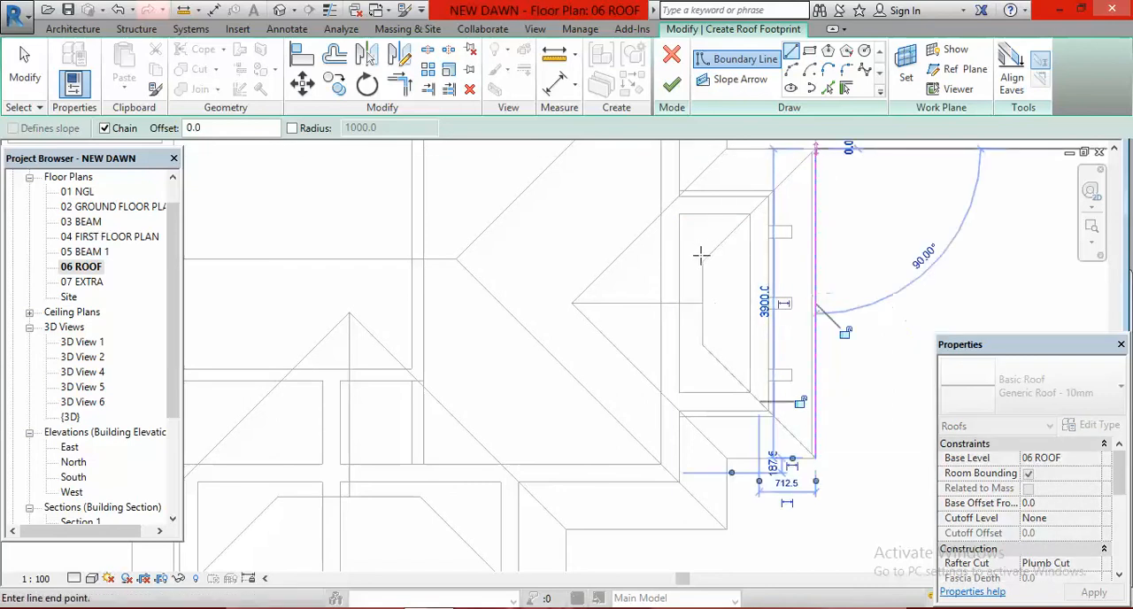
left_click(702, 262)
left_click(702, 343)
left_click(816, 457)
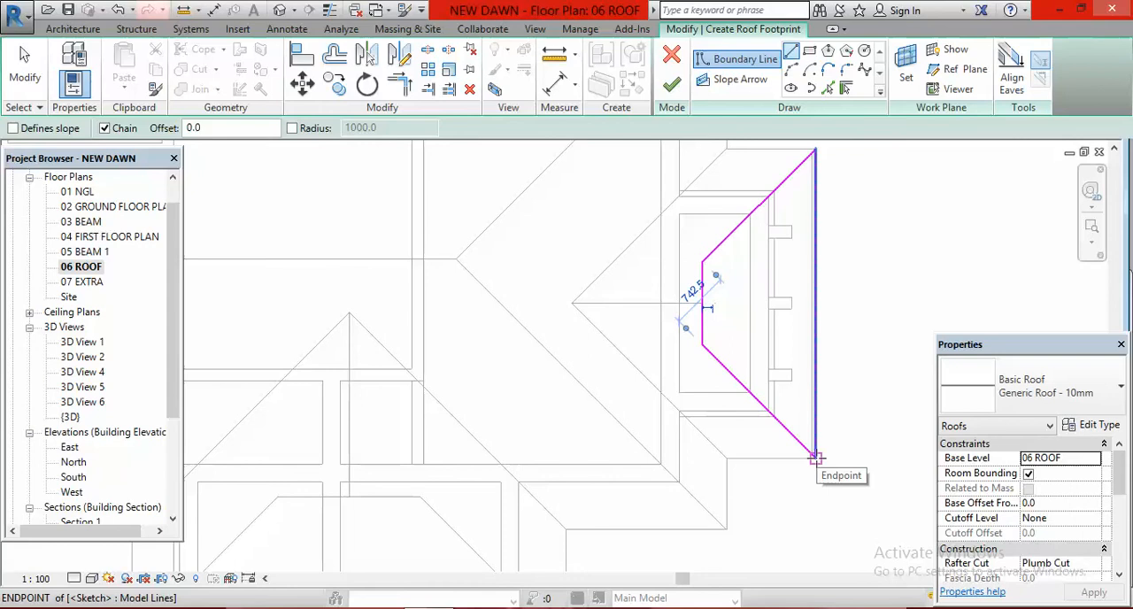
key("Escape")
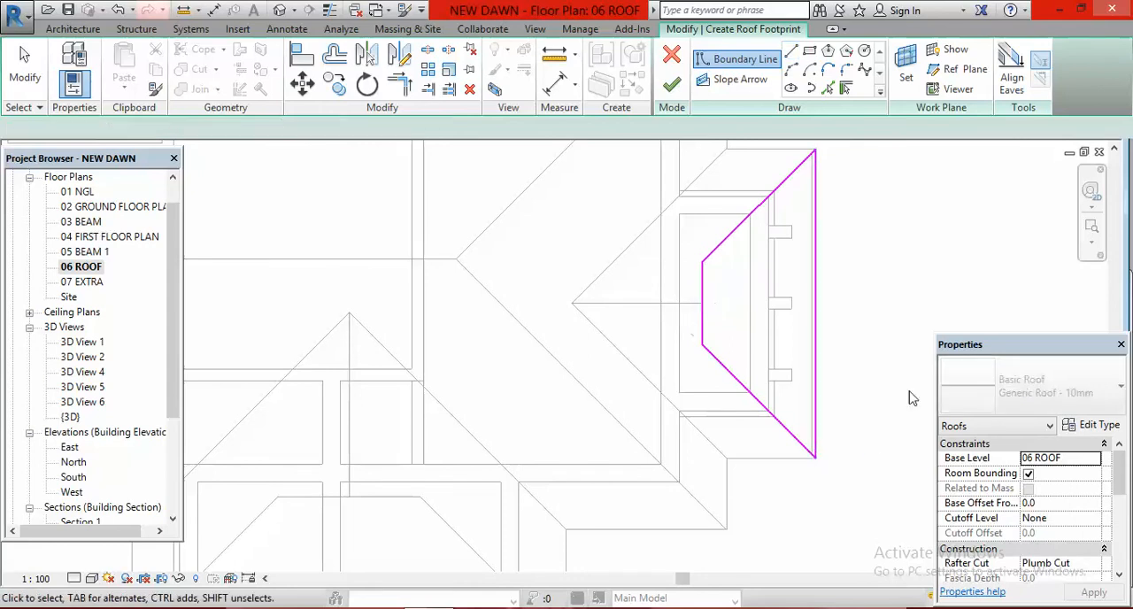
key("Escape")
Step: Make the 3900 mm eave line of the new footprint slope-defining and set its slope to 40°
left_click(815, 323)
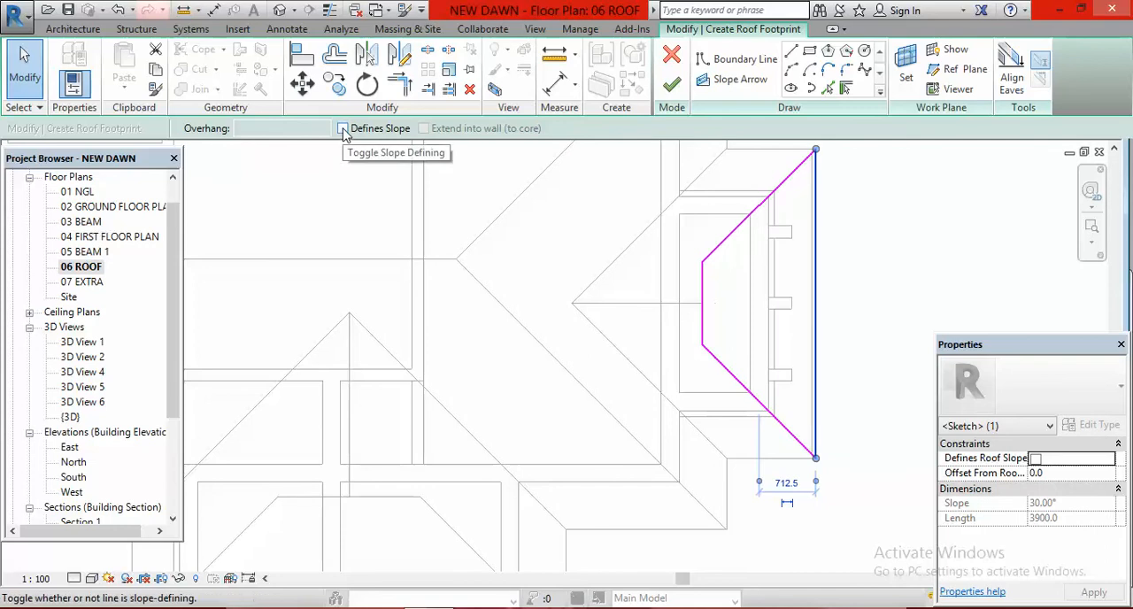
left_click(343, 128)
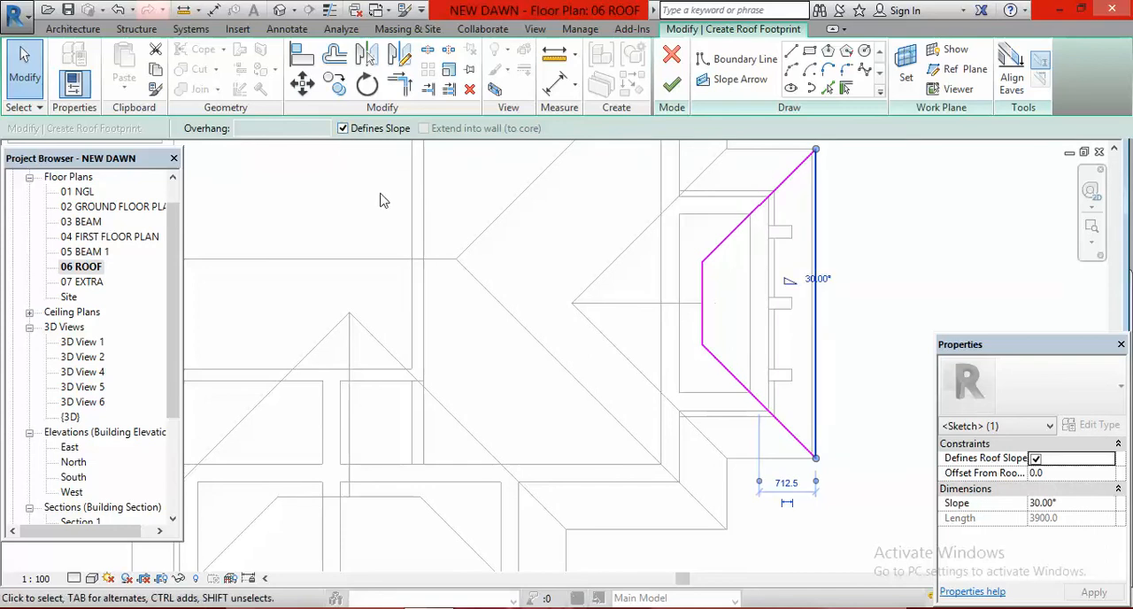
left_click(816, 279)
type("40")
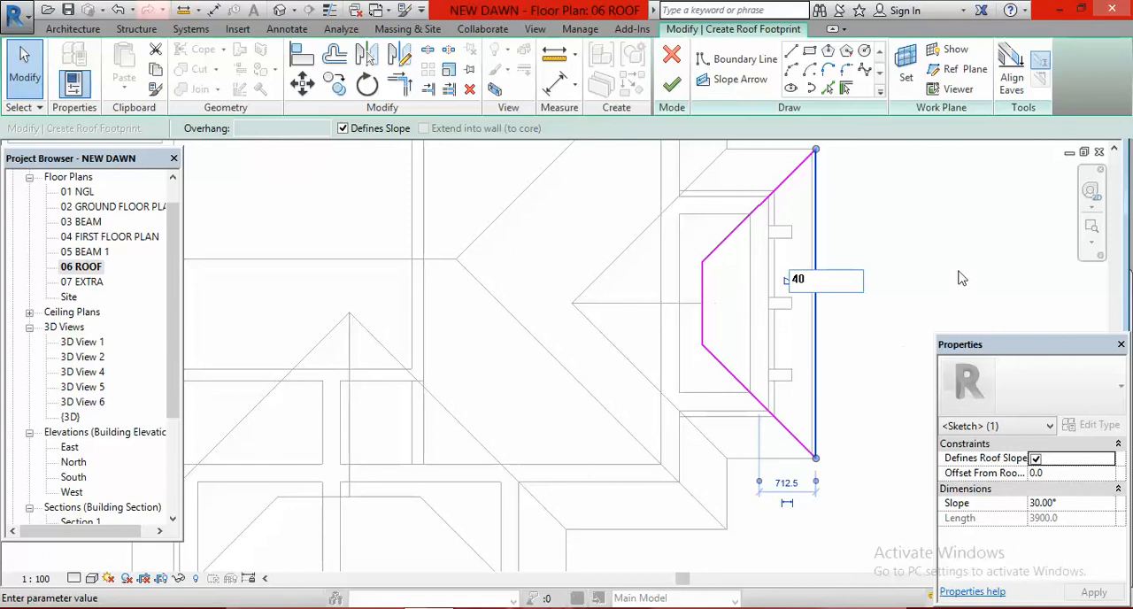
key("Return")
left_click(910, 274)
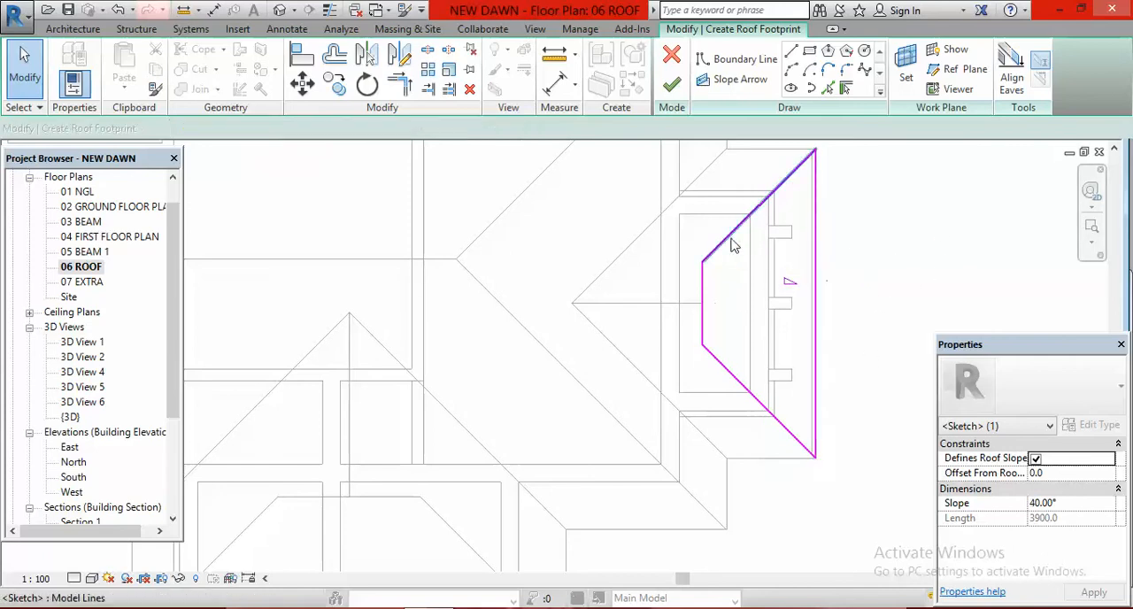
Step: Check the slope setting of the trapezoid's other three boundary lines and finish the new roof footprint
left_click(732, 236)
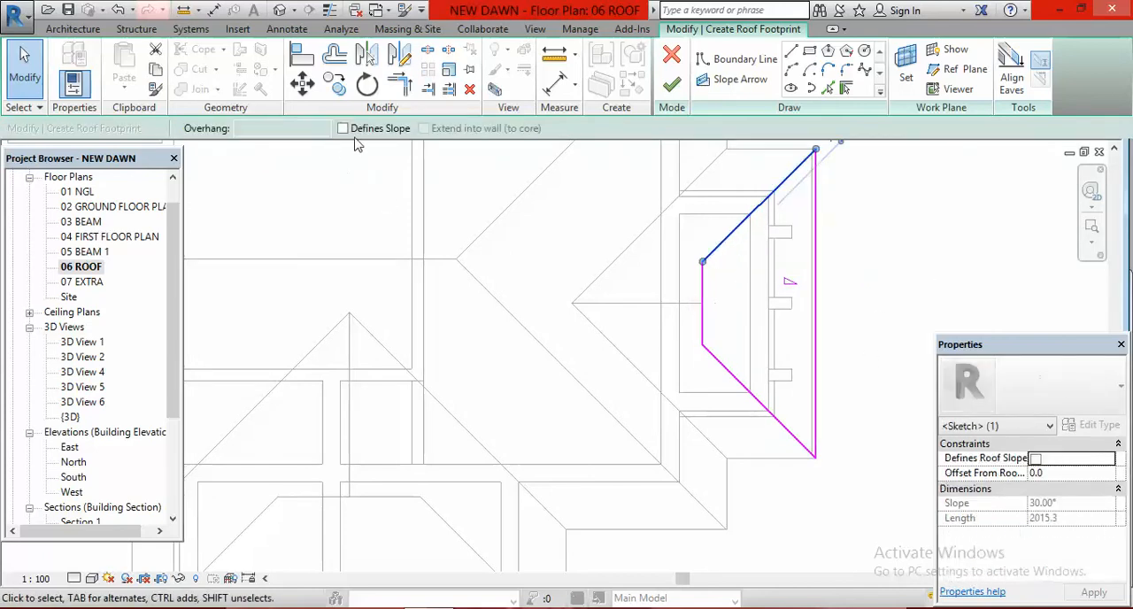
left_click(704, 299)
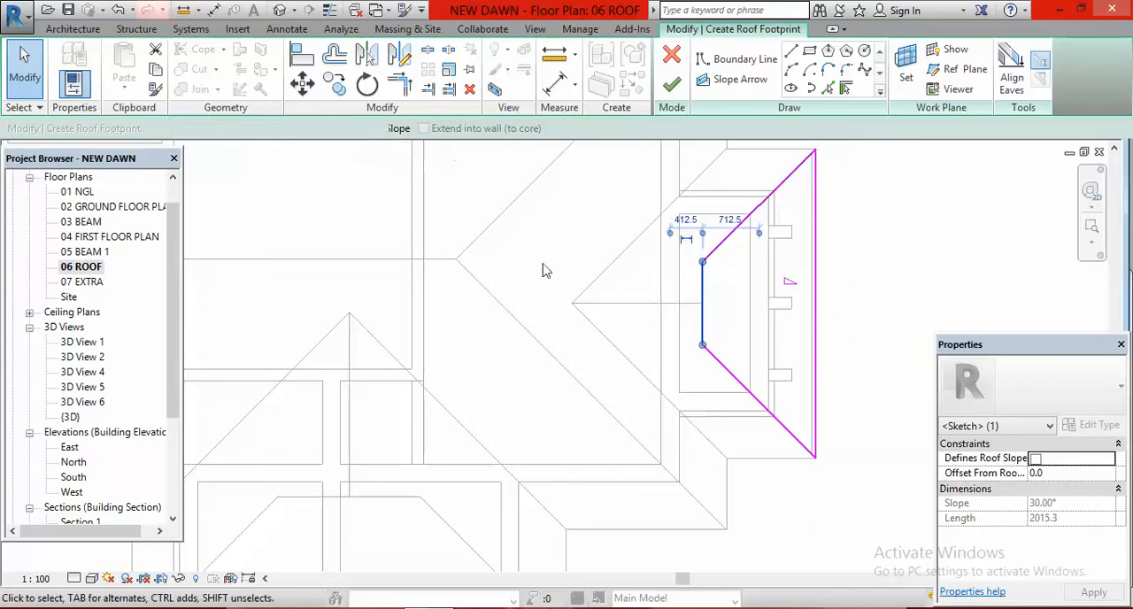
left_click(743, 386)
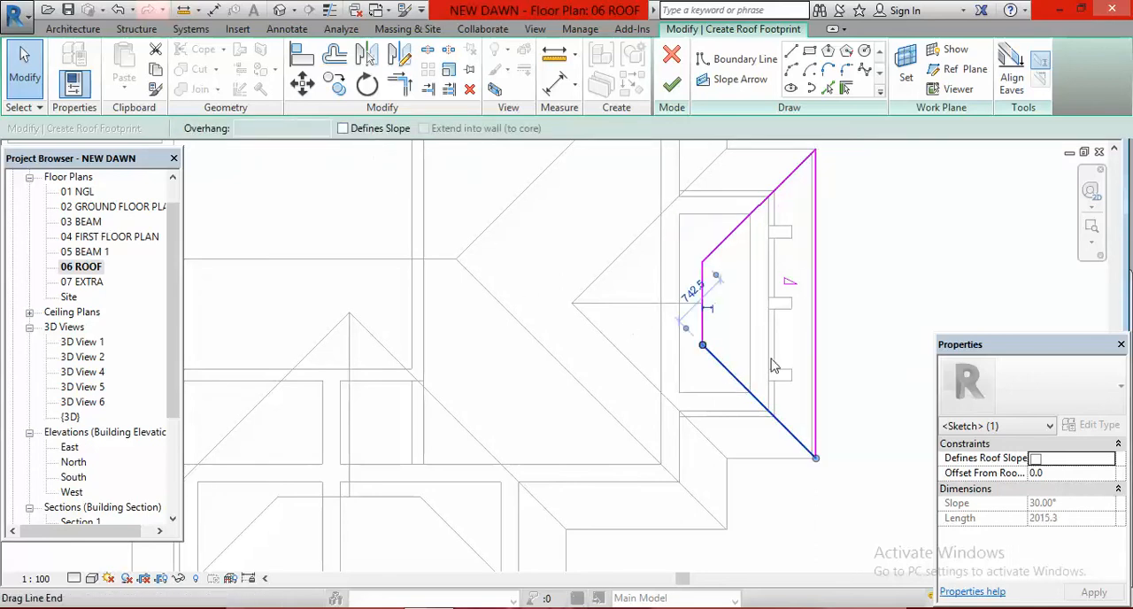
left_click(841, 372)
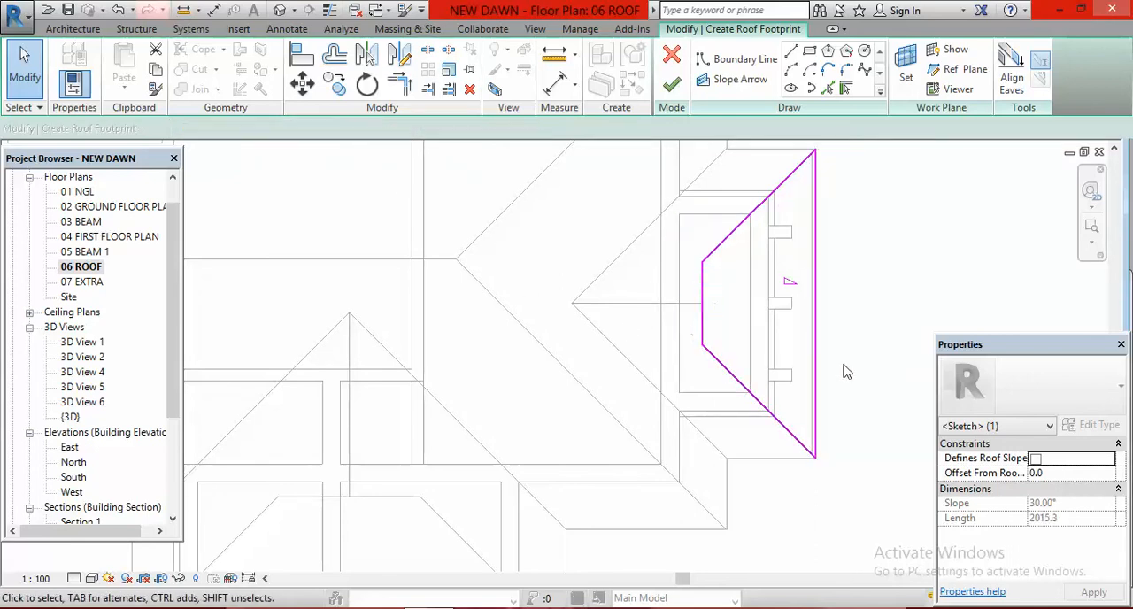
left_click(670, 89)
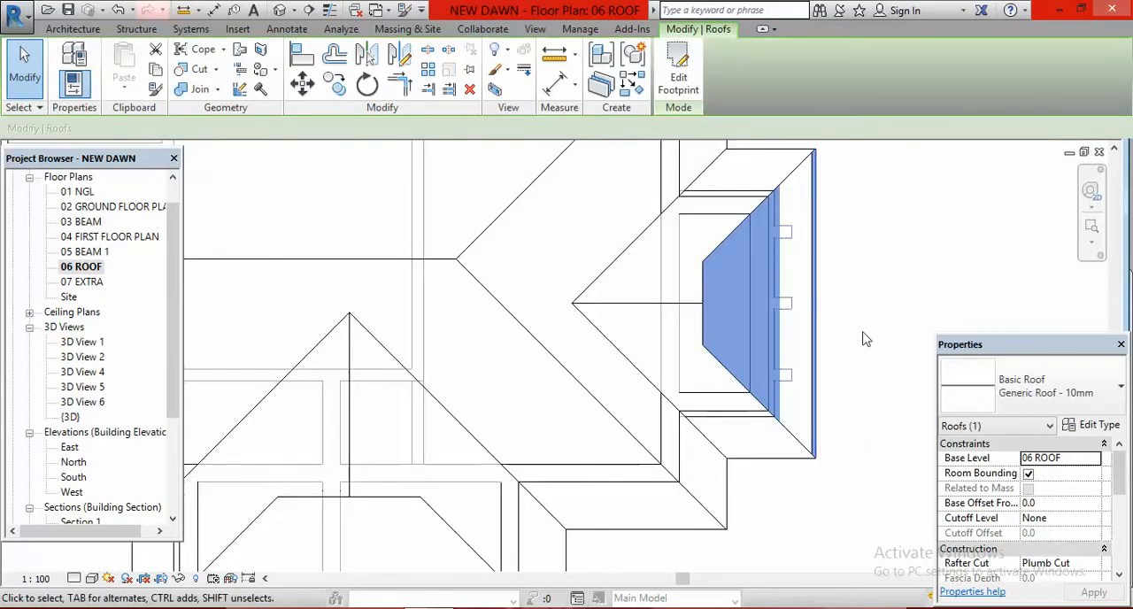
left_click(907, 241)
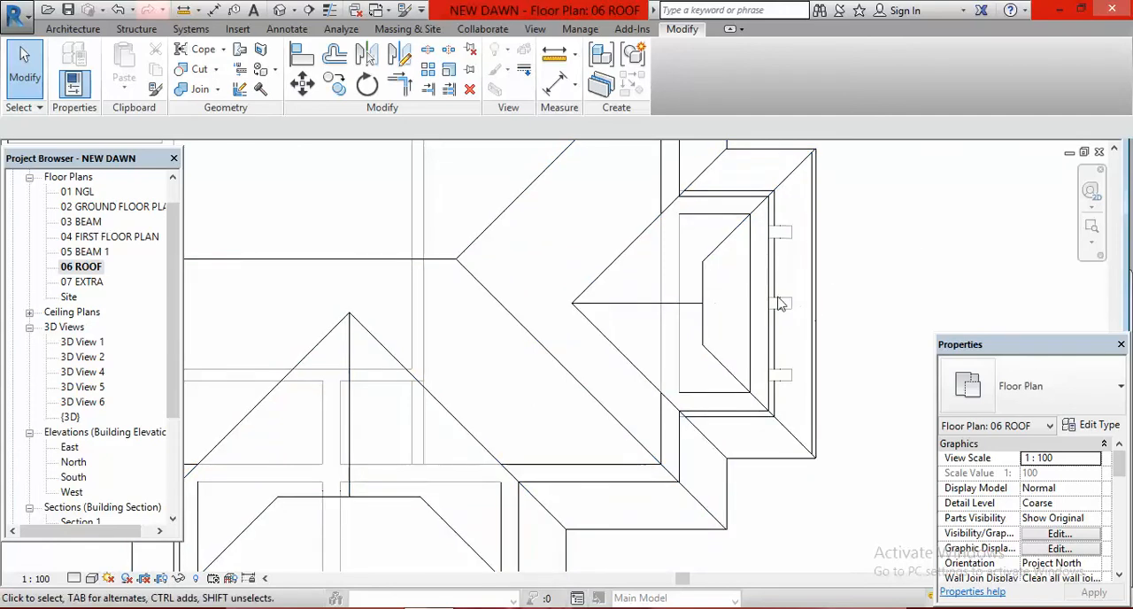
Step: In the East elevation, hide the Scarlet Oak tree standing in front of the balcony wing
left_click(278, 10)
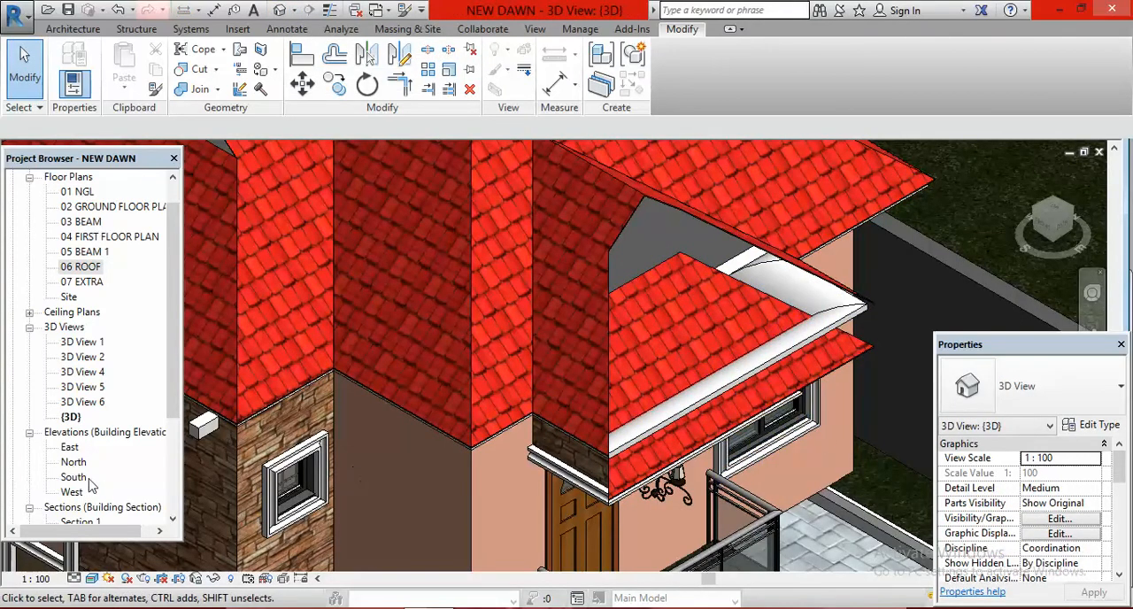
double_click(69, 448)
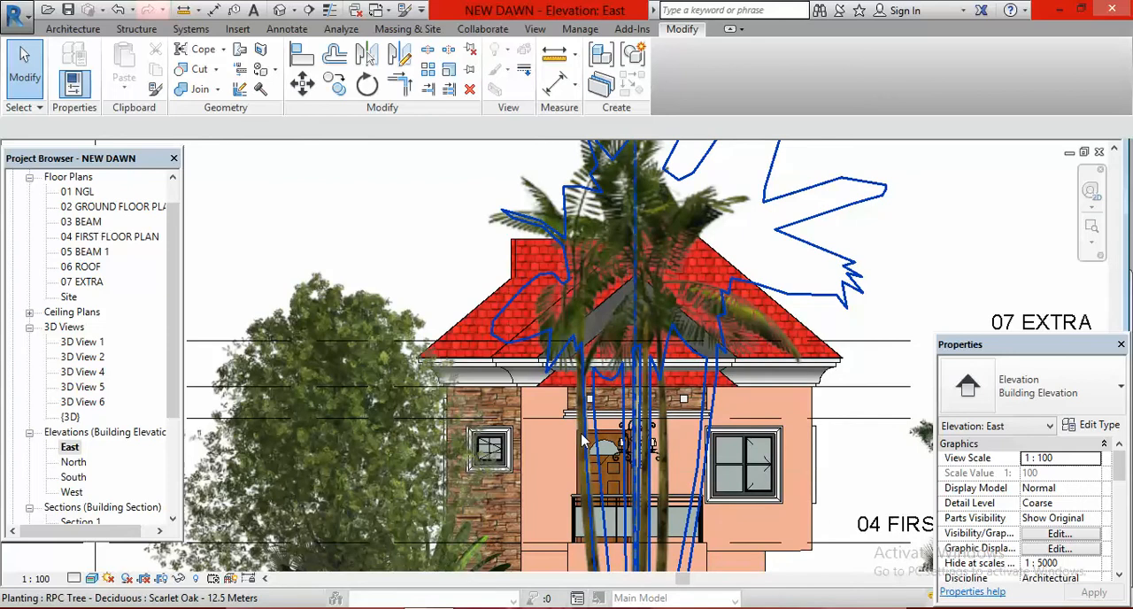
left_click(583, 440)
right_click(369, 220)
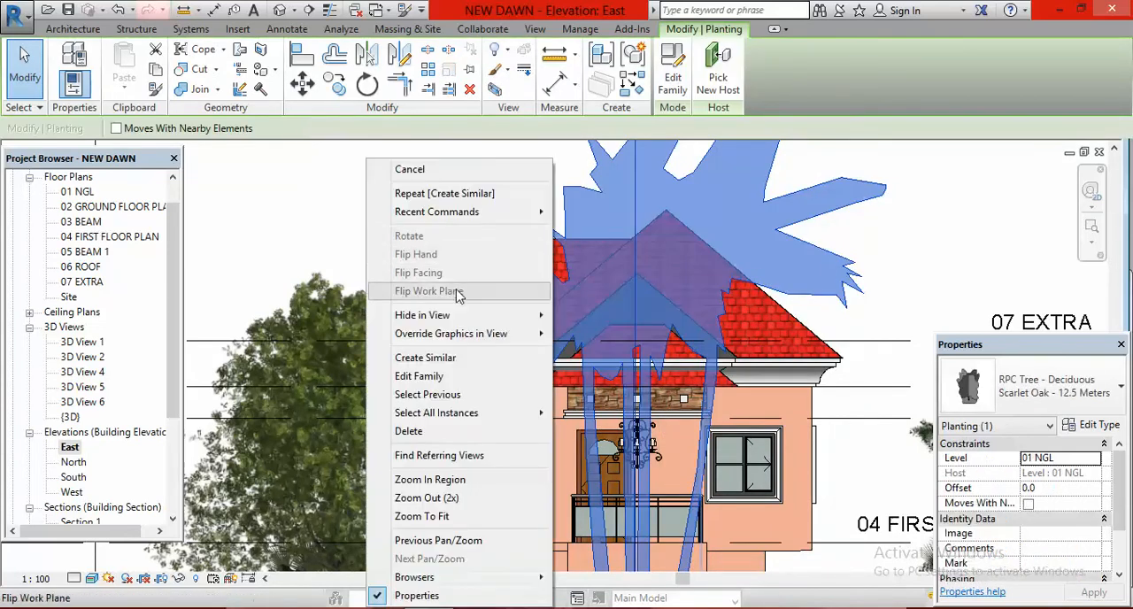
mouse_move(496, 315)
left_click(606, 316)
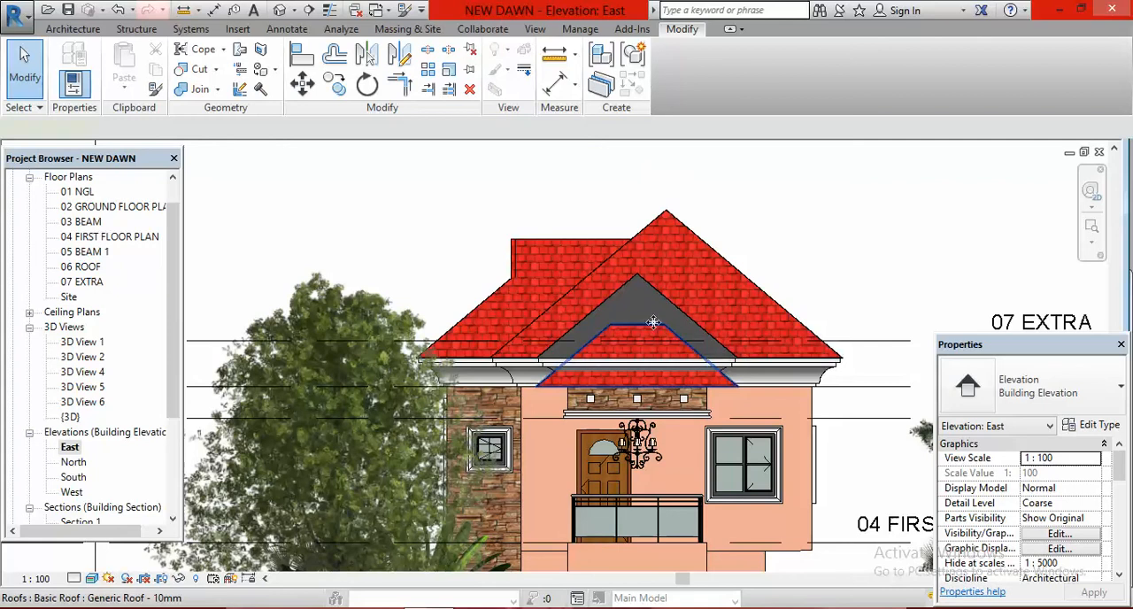
Step: Move the new trapezoidal roof straight up 550 mm, from the top of the stone wall to the top edge of the eave moulding
left_click(653, 330)
left_click(302, 87)
scroll(730, 352, "up", 5)
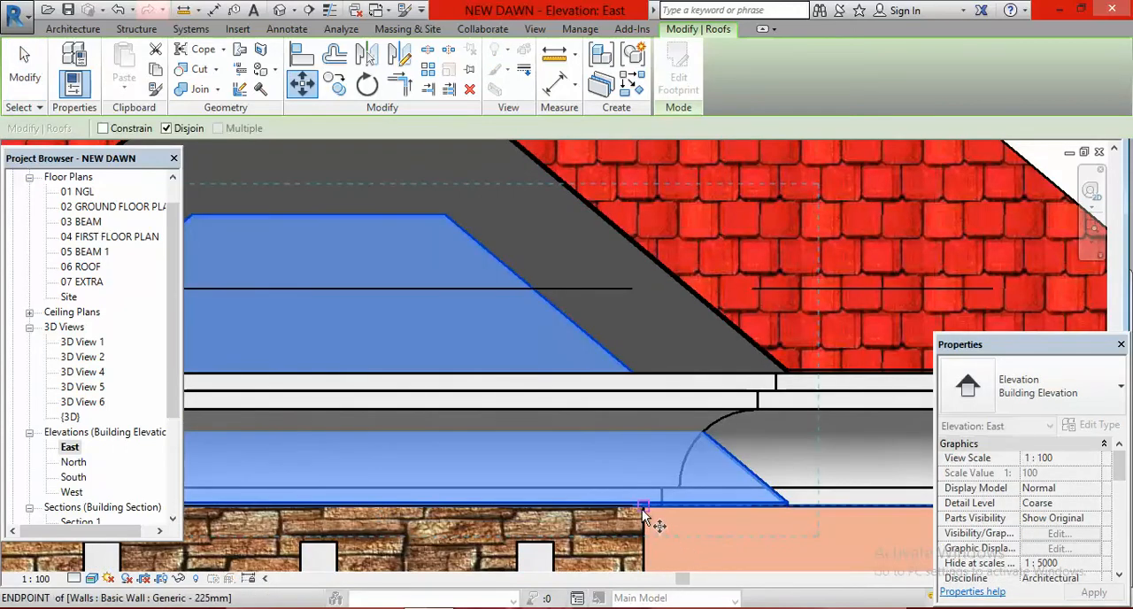
left_click(644, 506)
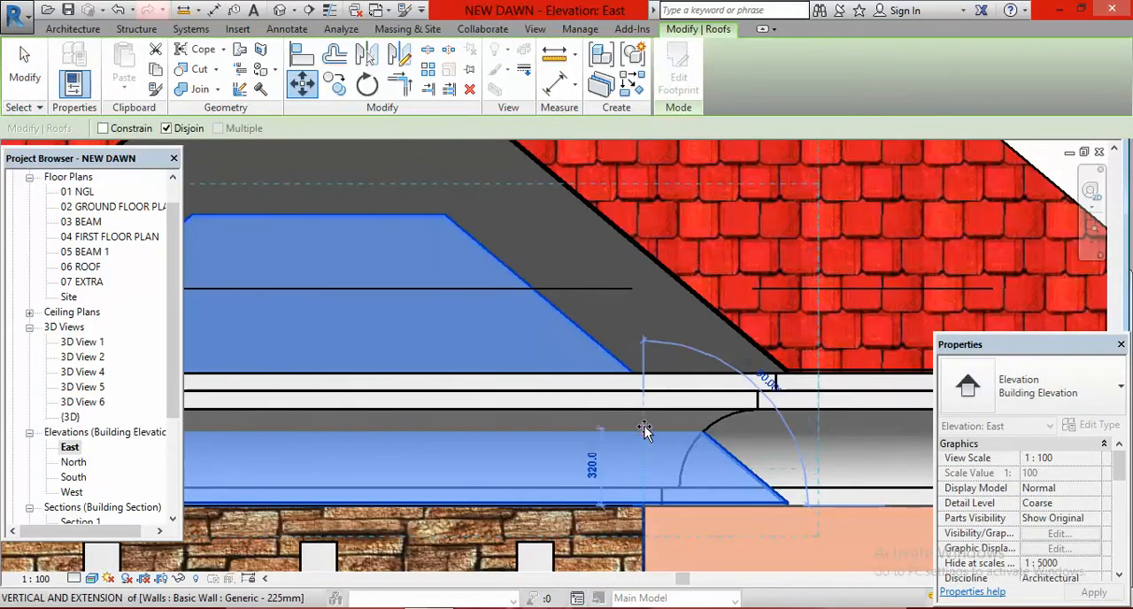
left_click(647, 379)
scroll(647, 377, "down", 6)
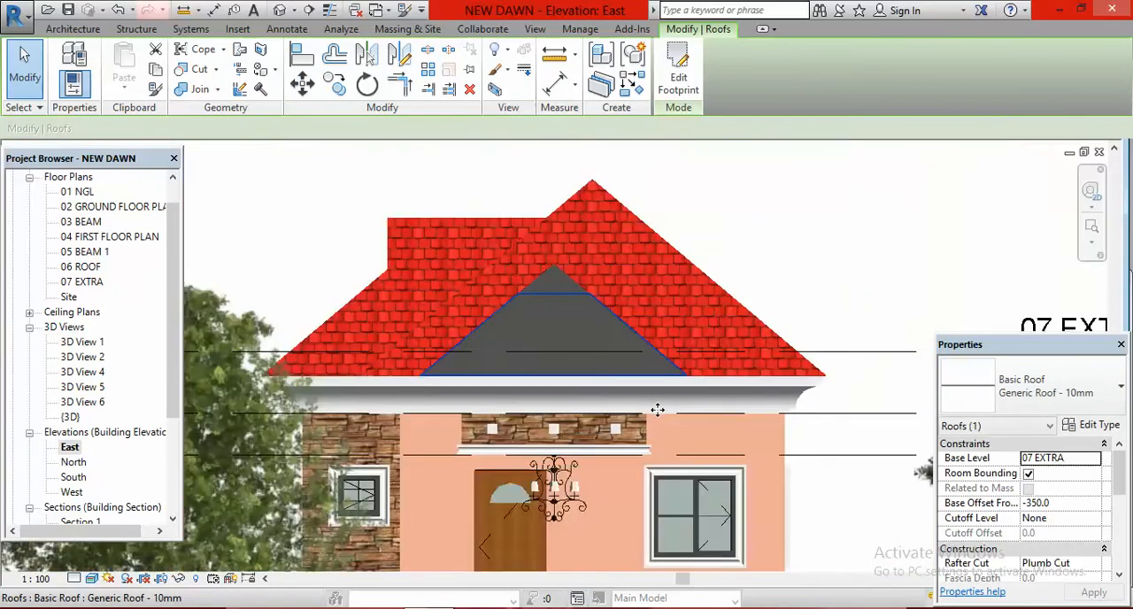
scroll(657, 410, "down", 2)
left_click(830, 273)
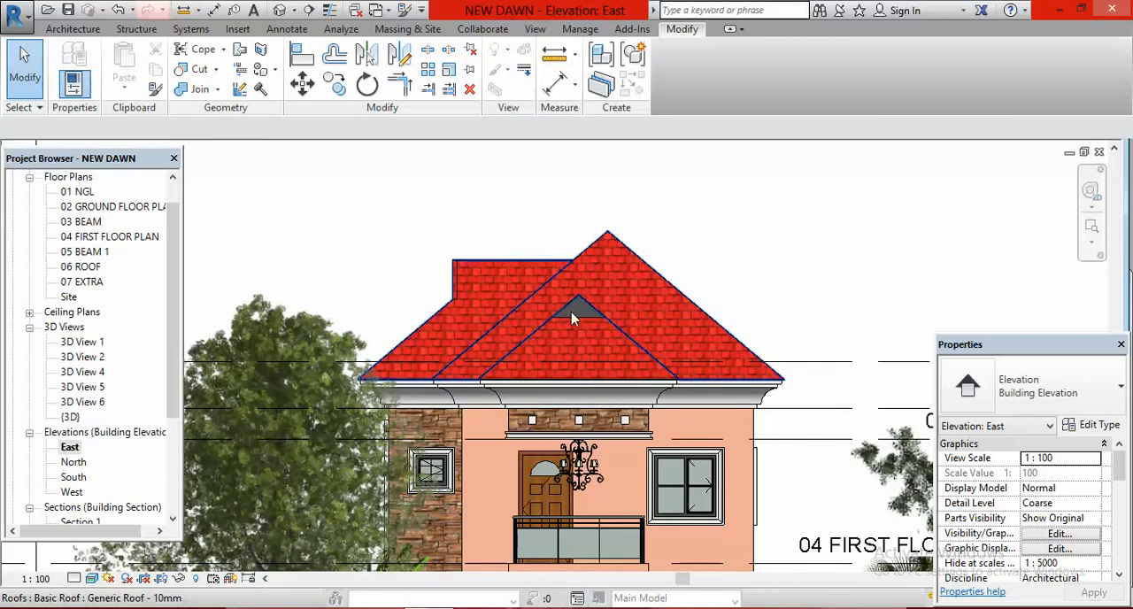
Step: Start an in-place component in the Air Terminals category under the default name, saving the project when reminded
scroll(575, 312, "up", 2)
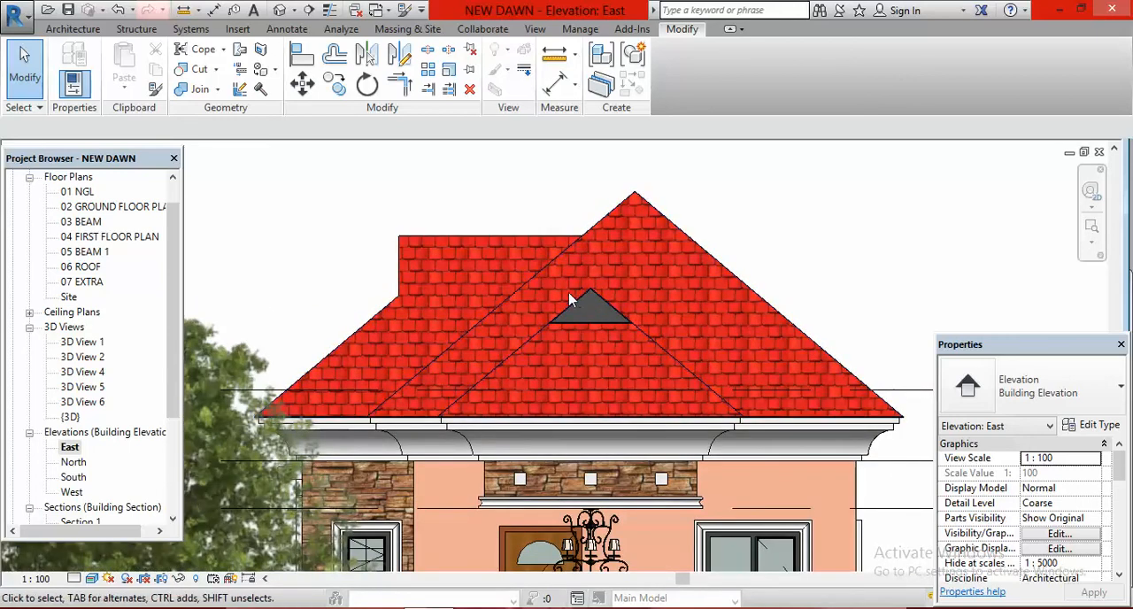
scroll(587, 301, "up", 2)
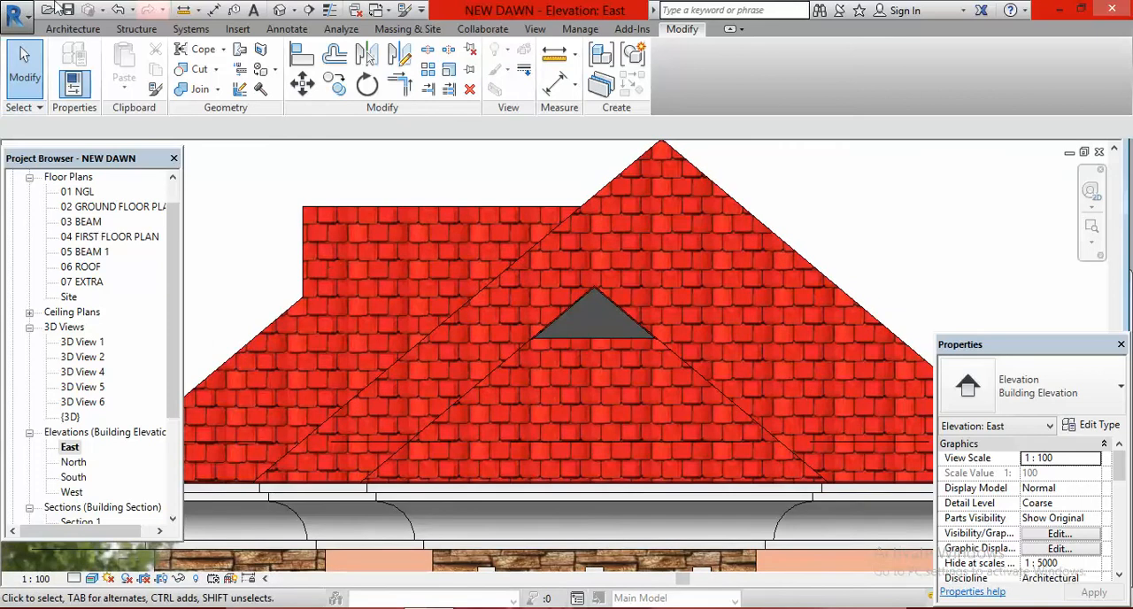
left_click(72, 28)
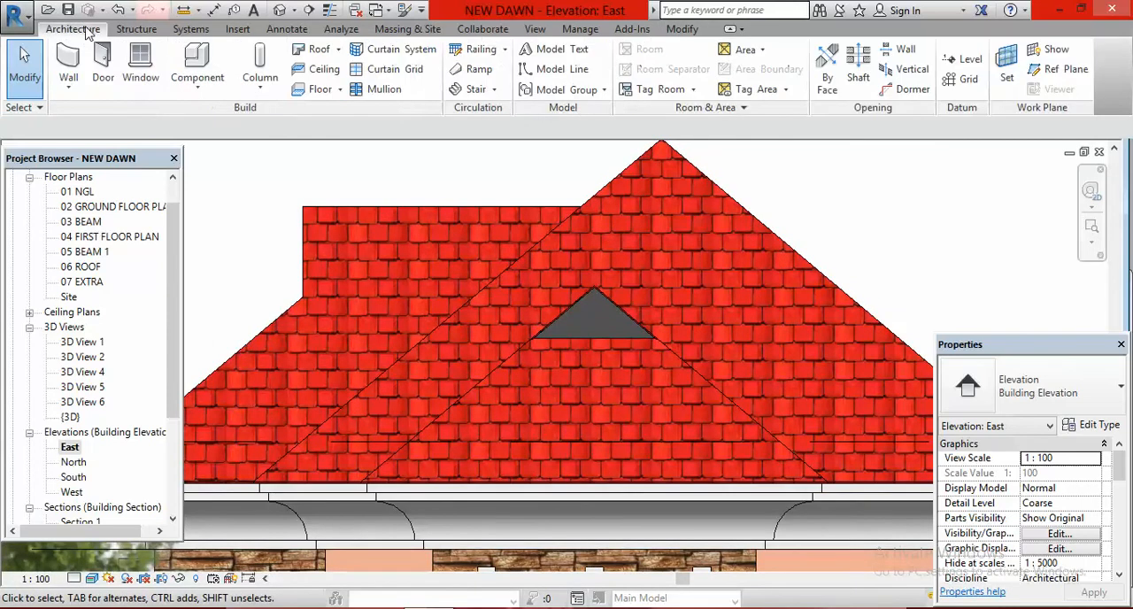
left_click(196, 83)
left_click(221, 156)
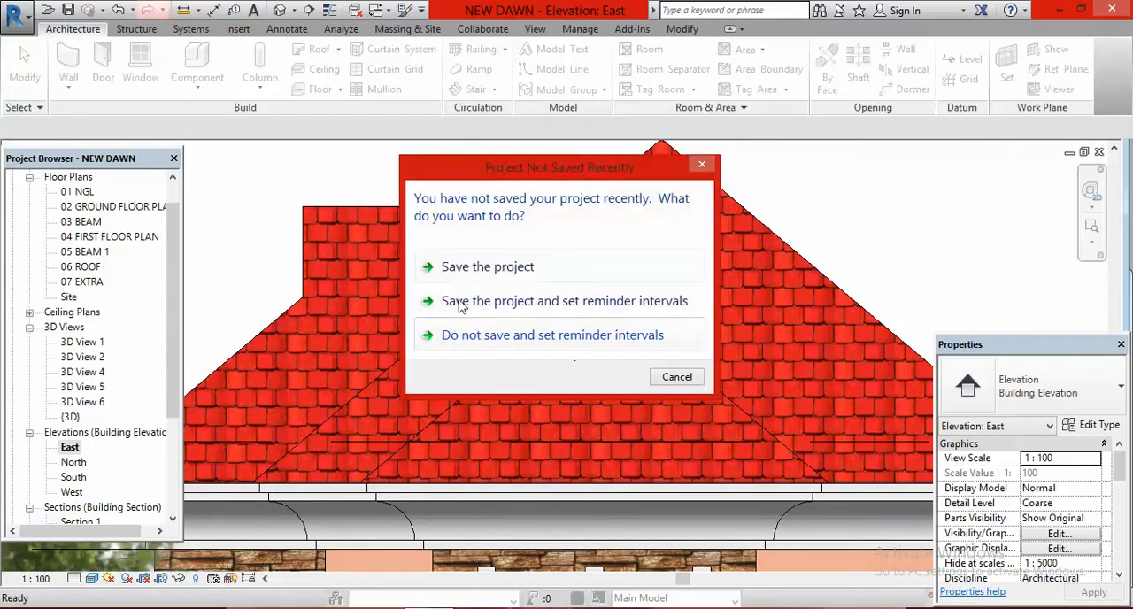
left_click(477, 269)
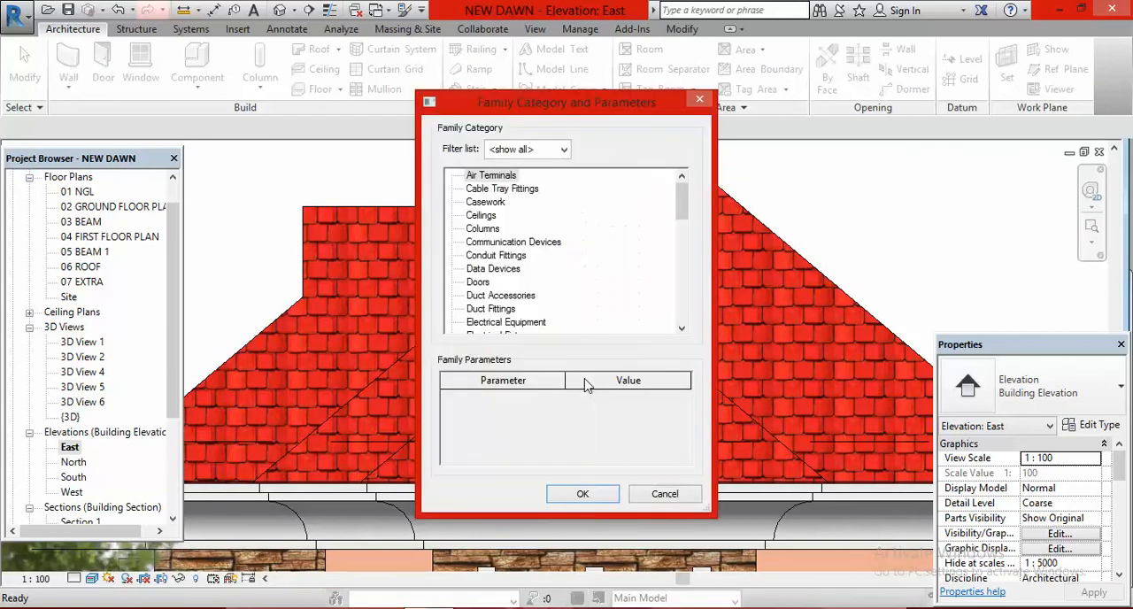
left_click(584, 493)
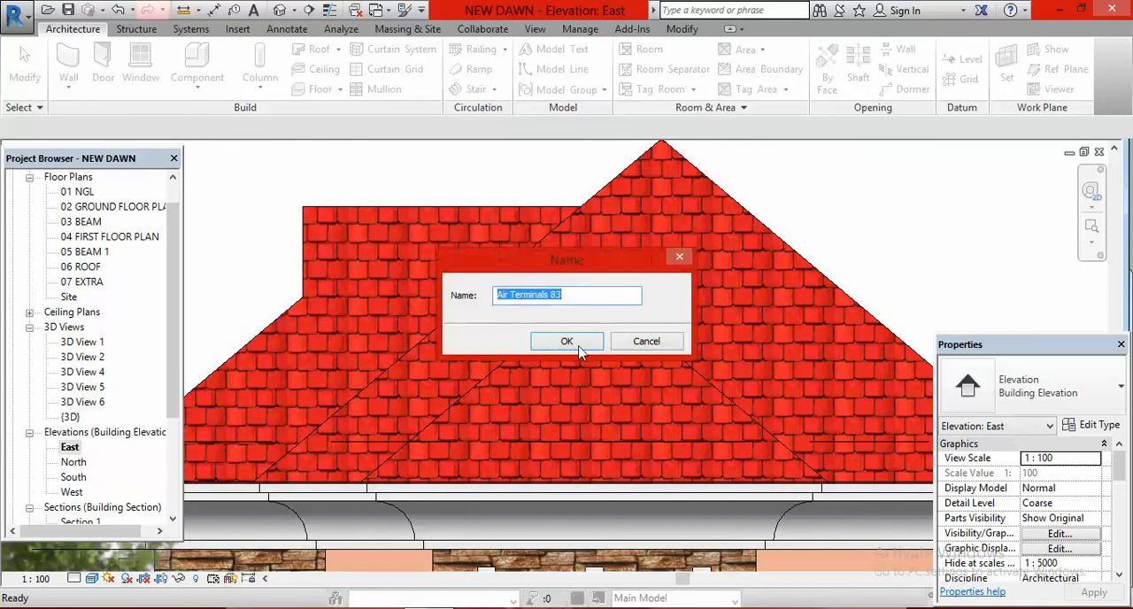
left_click(566, 340)
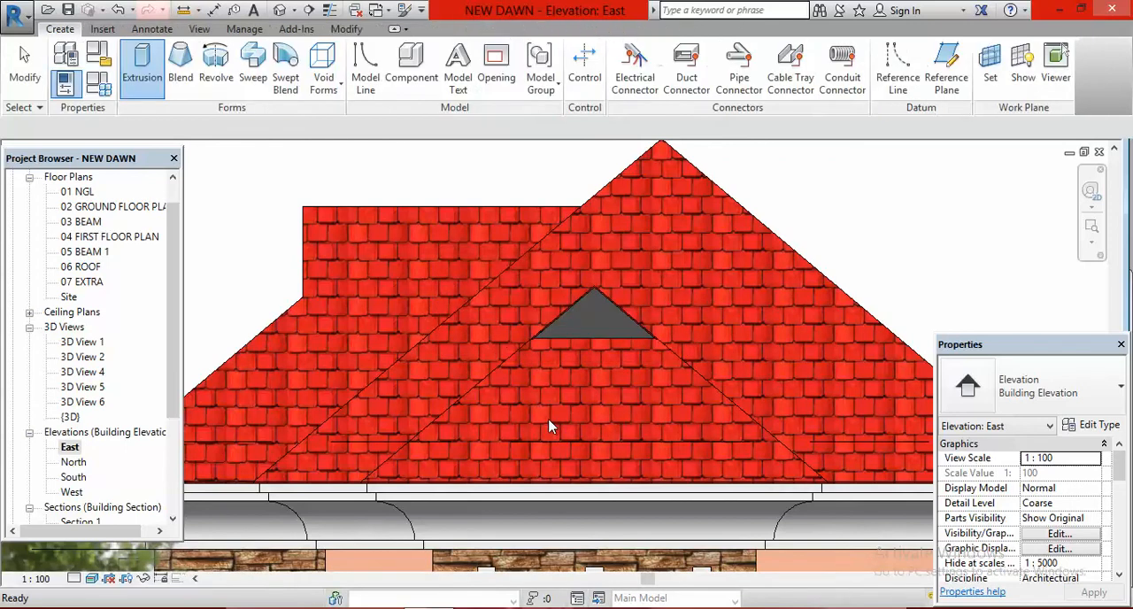
Step: Start an extrusion and pick the face of the stone-clad wall above the balcony door as its work plane
left_click(143, 68)
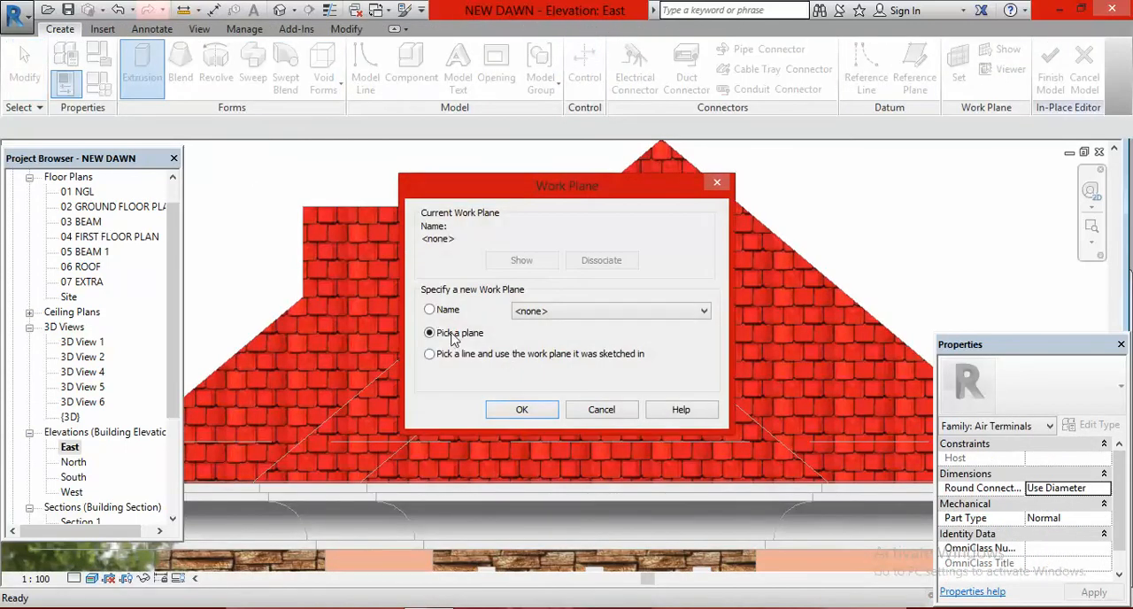
left_click(522, 410)
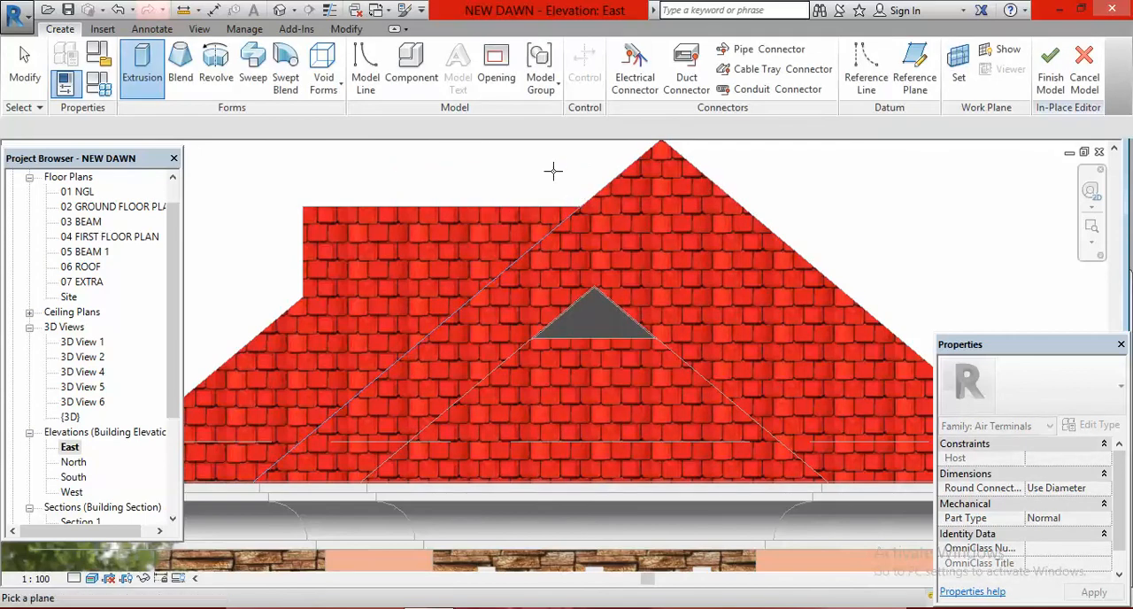
scroll(566, 195, "down", 1)
scroll(569, 196, "down", 2)
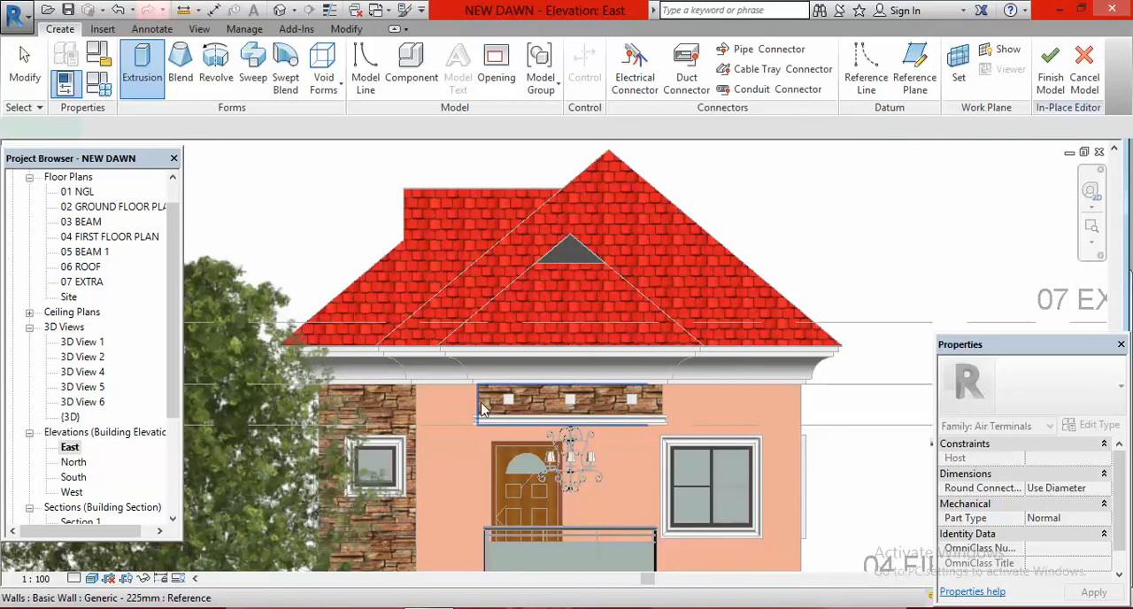
scroll(593, 272, "up", 2)
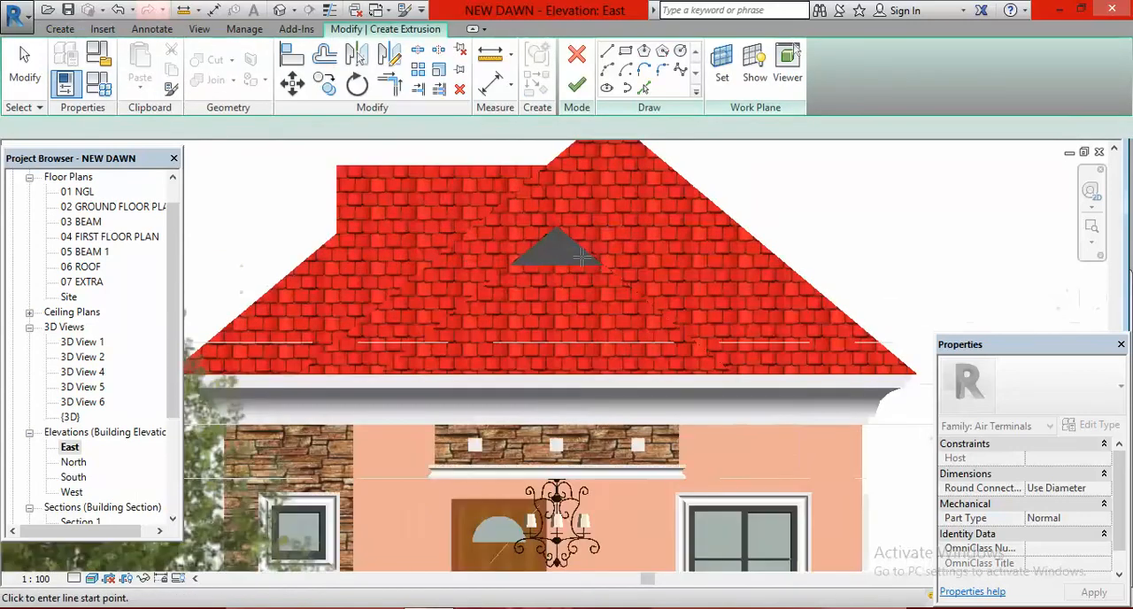
Step: Create sketch lines from the two sloping edges and the base edge of the grey gable triangle using Pick Lines
scroll(592, 272, "up", 5)
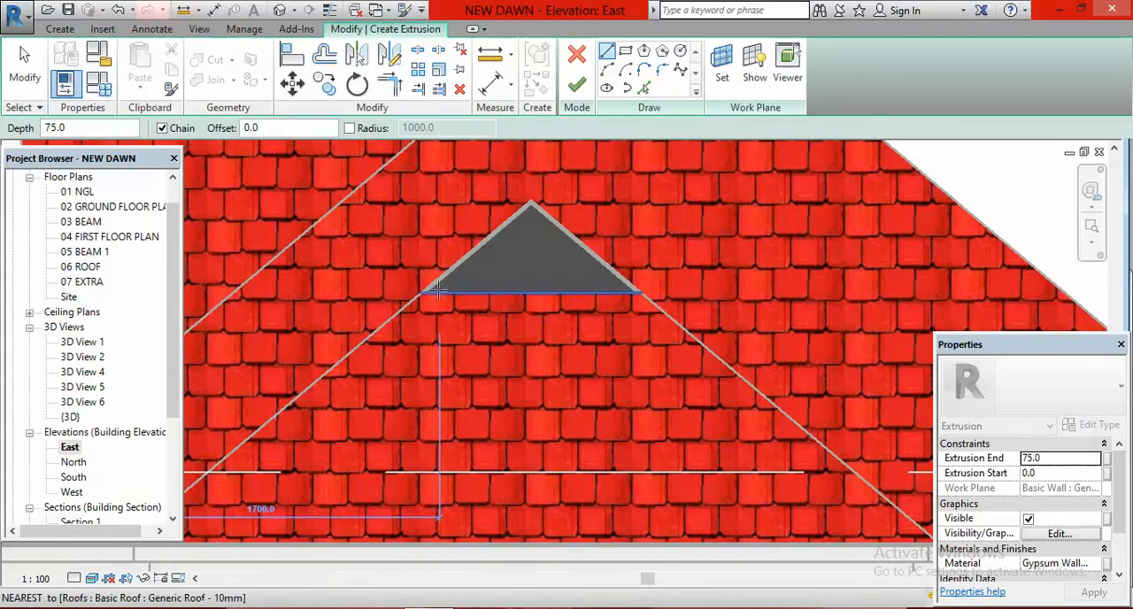
scroll(439, 289, "up", 4)
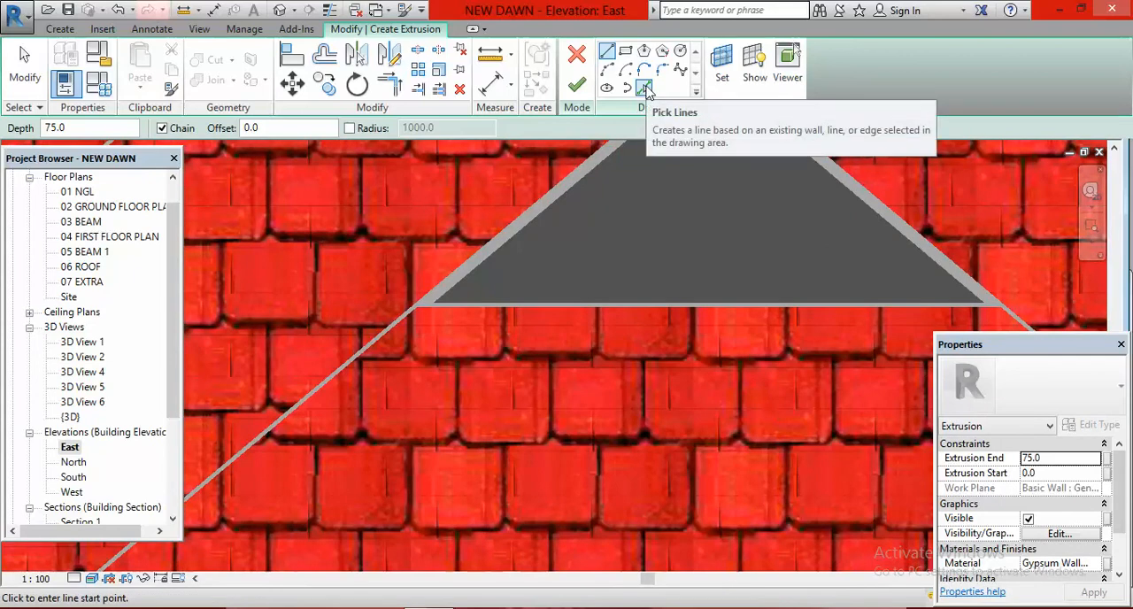
left_click(644, 88)
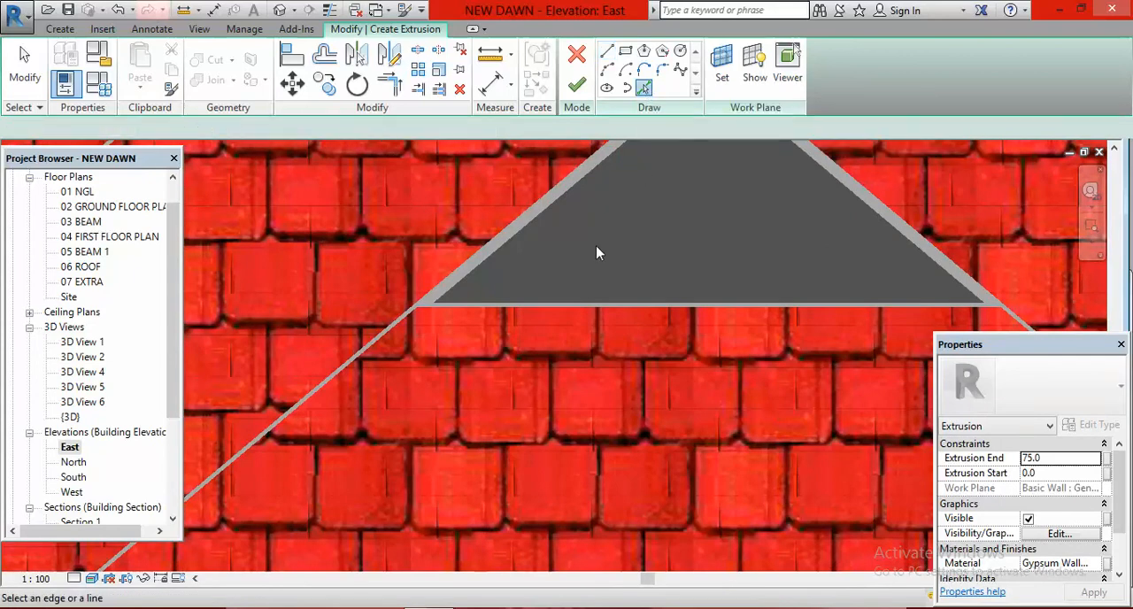
left_click(562, 202)
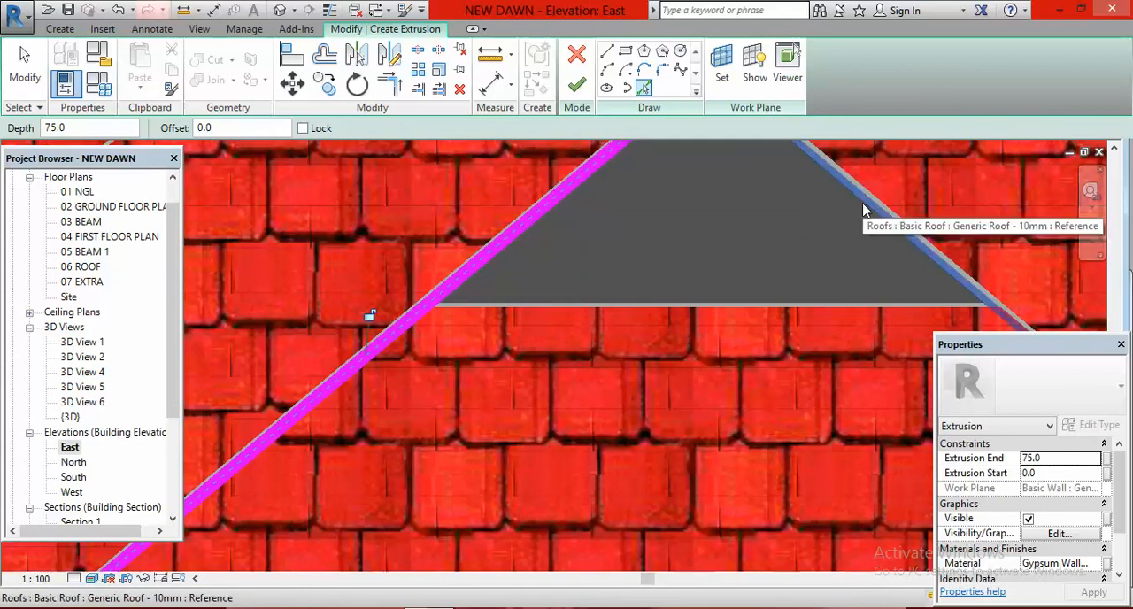
left_click(864, 206)
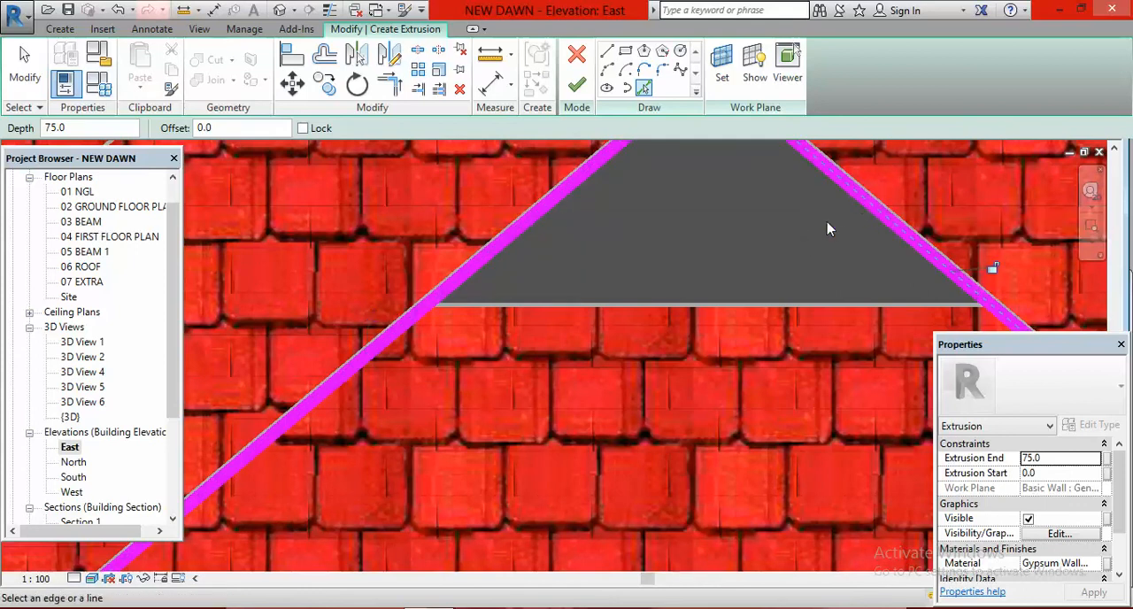
left_click(728, 305)
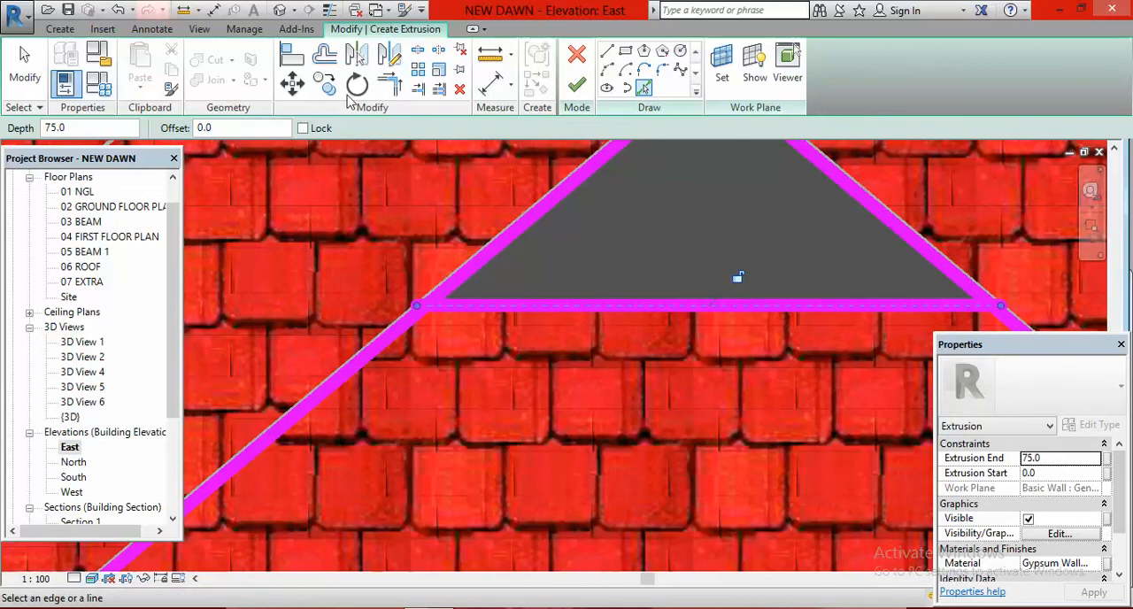
Step: Trim both sloping sketch lines to the base line at its two corners to form a closed triangle
left_click(394, 85)
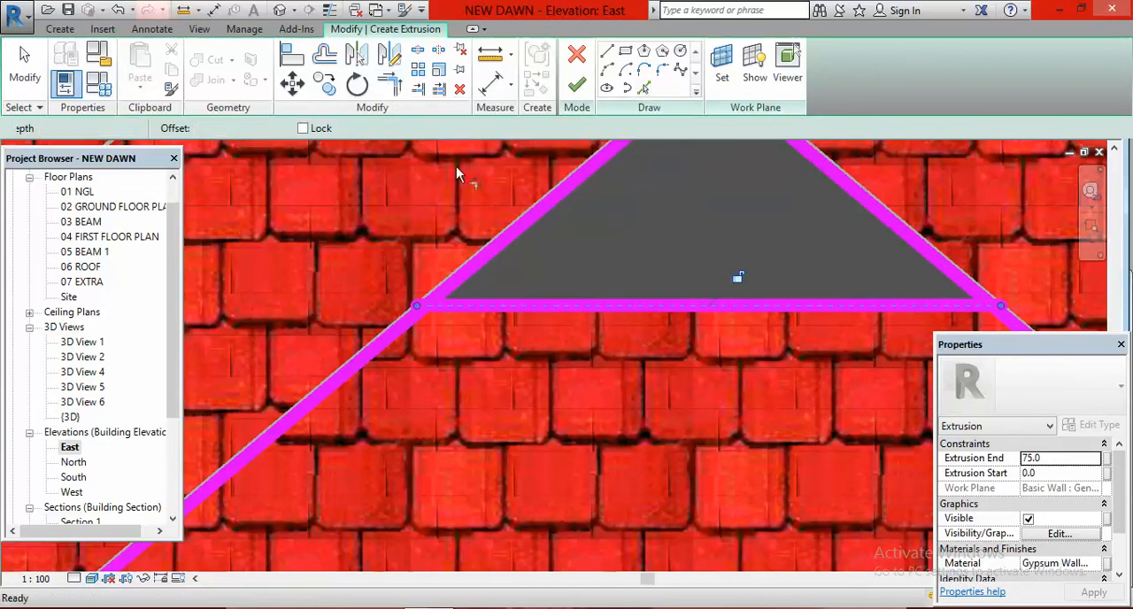
left_click(526, 229)
left_click(611, 303)
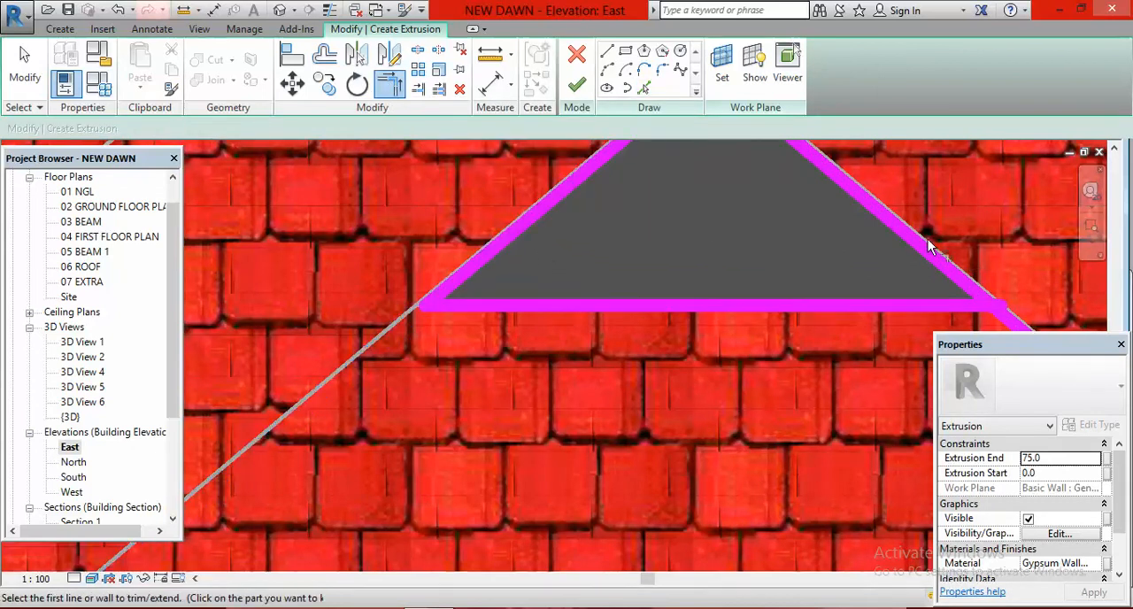
left_click(860, 196)
left_click(829, 313)
scroll(567, 336, "down", 5)
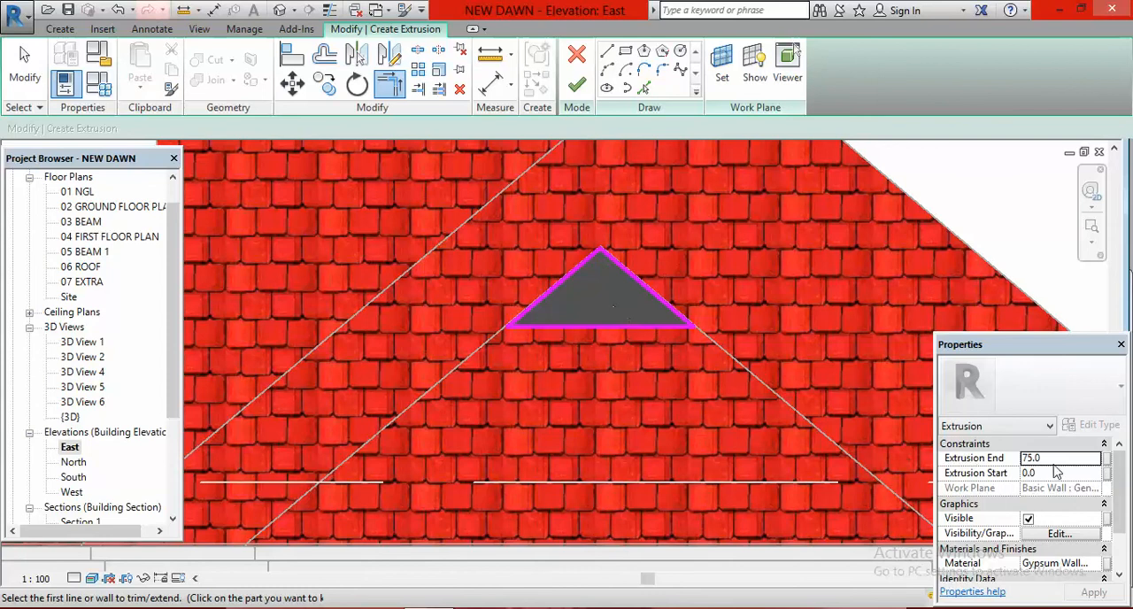
Step: Set the extrusion end to 50 mm, keep Gypsum Wall Board as the material, and finish the extrusion and the in-place model
double_click(1059, 459)
type("50")
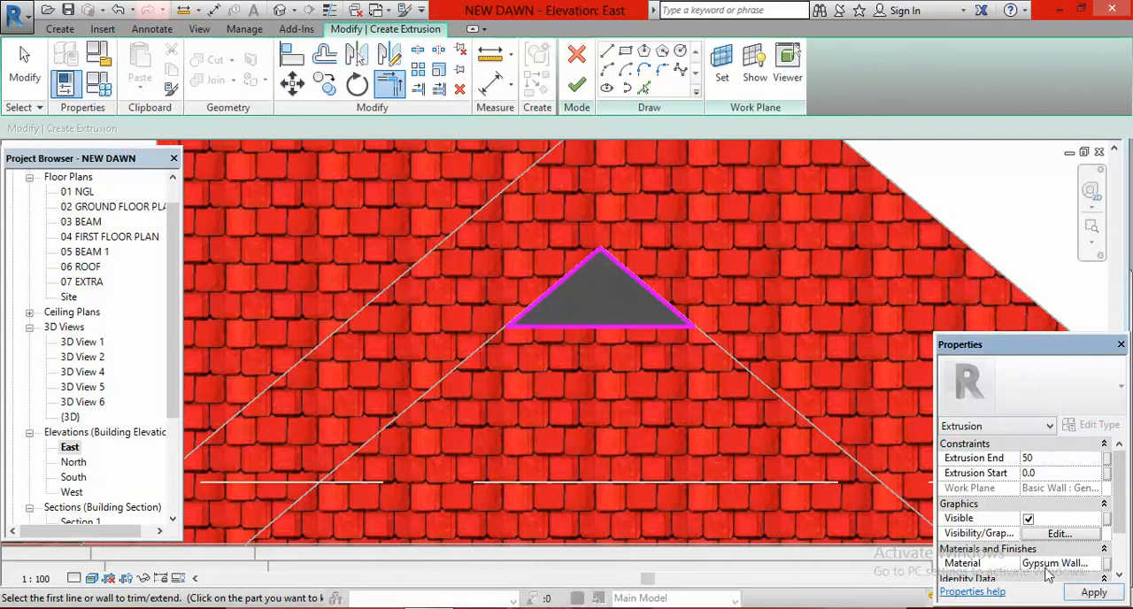
left_click(1096, 564)
left_click(1097, 564)
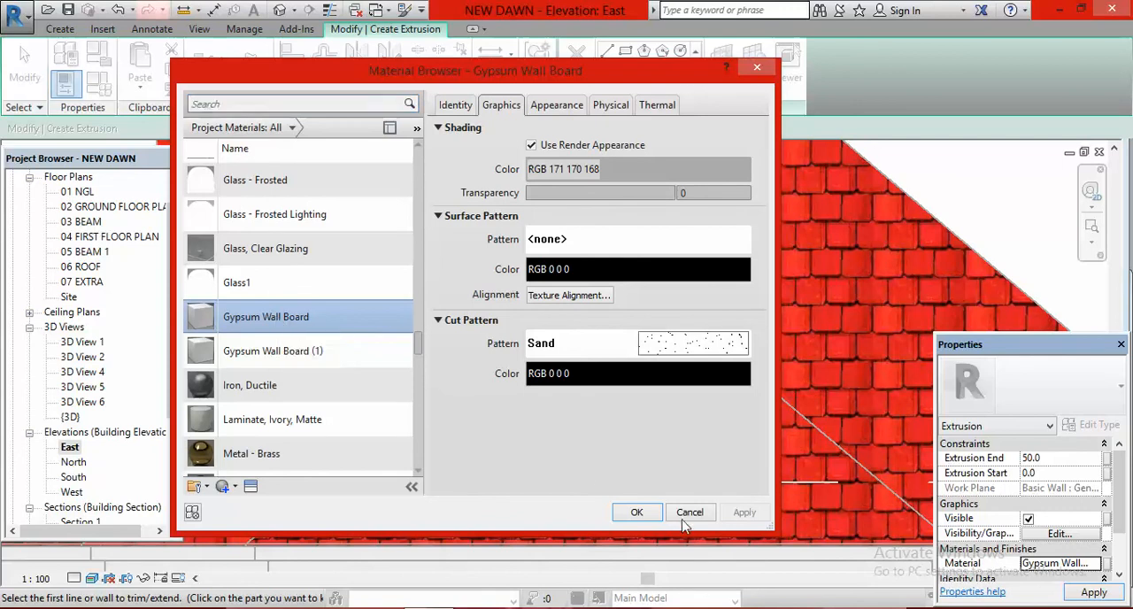
left_click(638, 513)
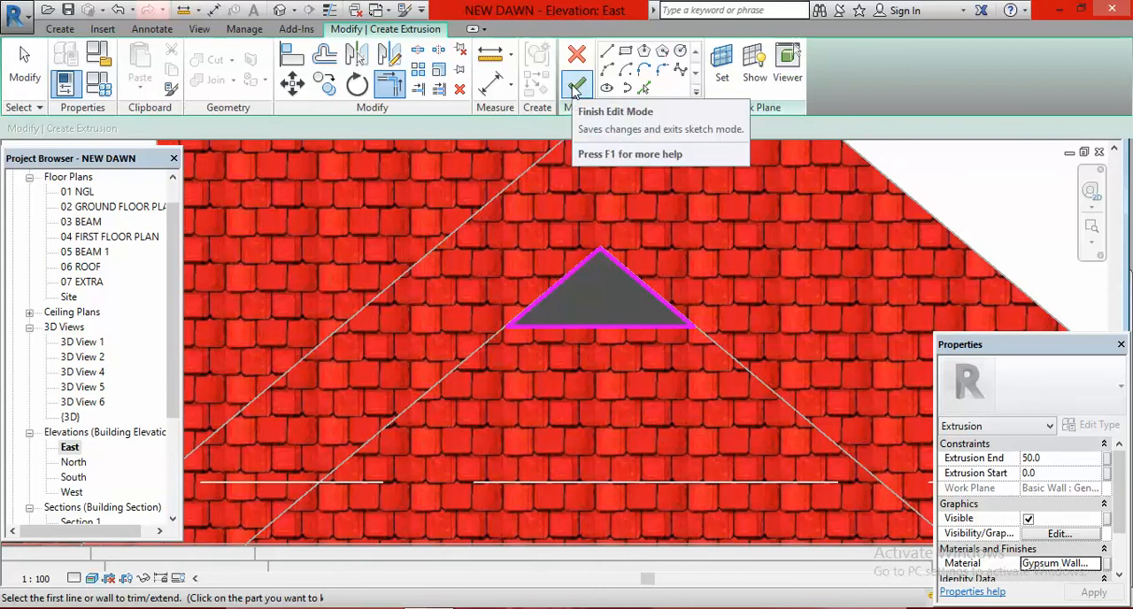
left_click(575, 88)
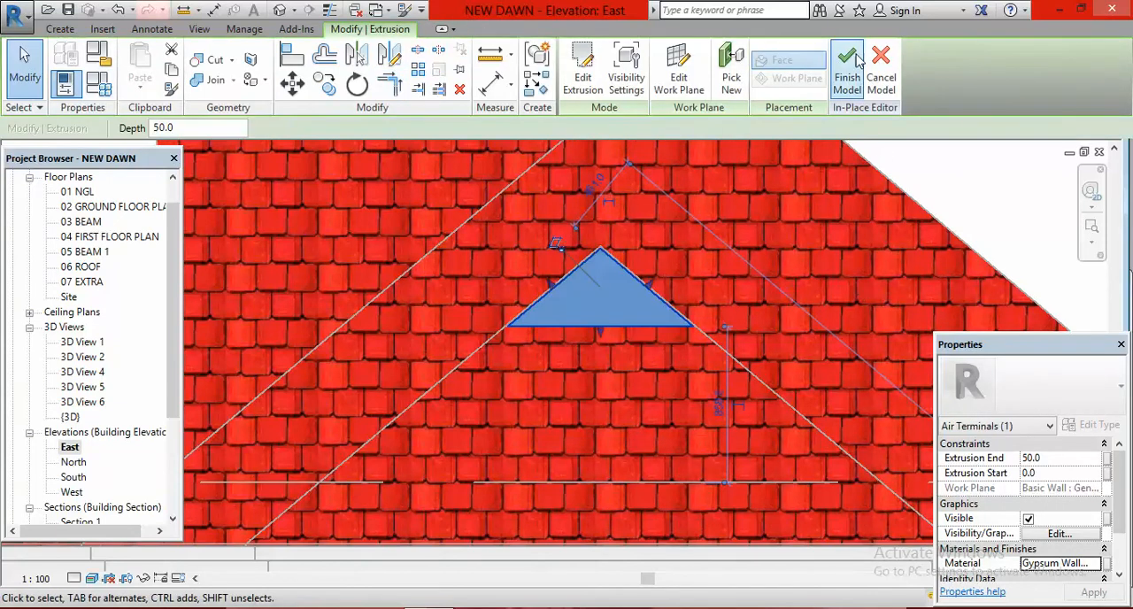
left_click(855, 64)
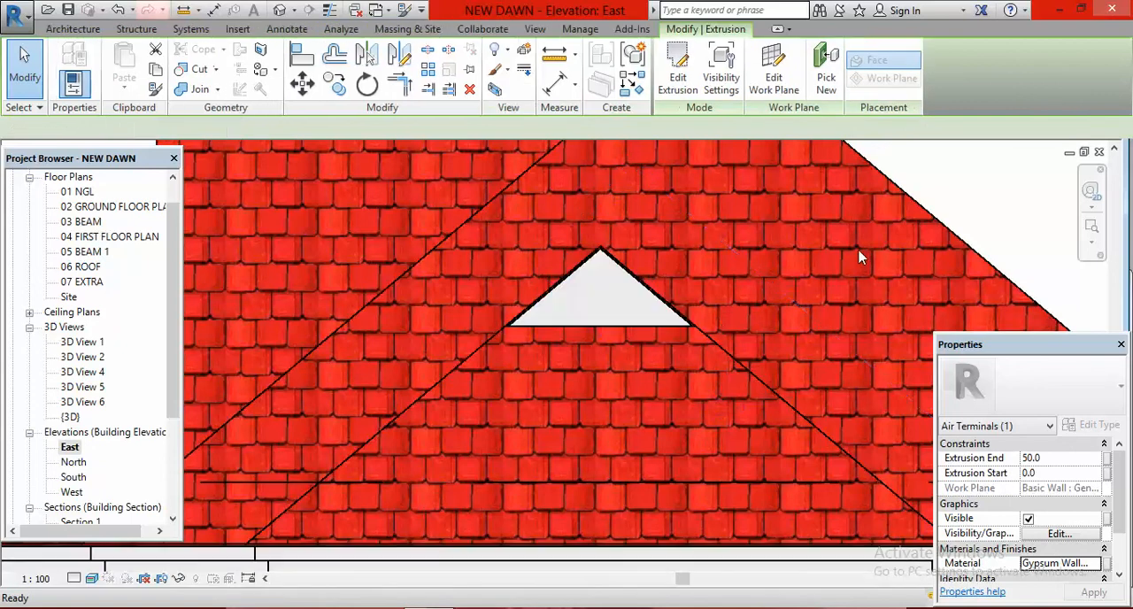
Step: Open the North elevation and hide the trees standing beside the roof and the detached panel in this view
scroll(653, 390, "down", 3)
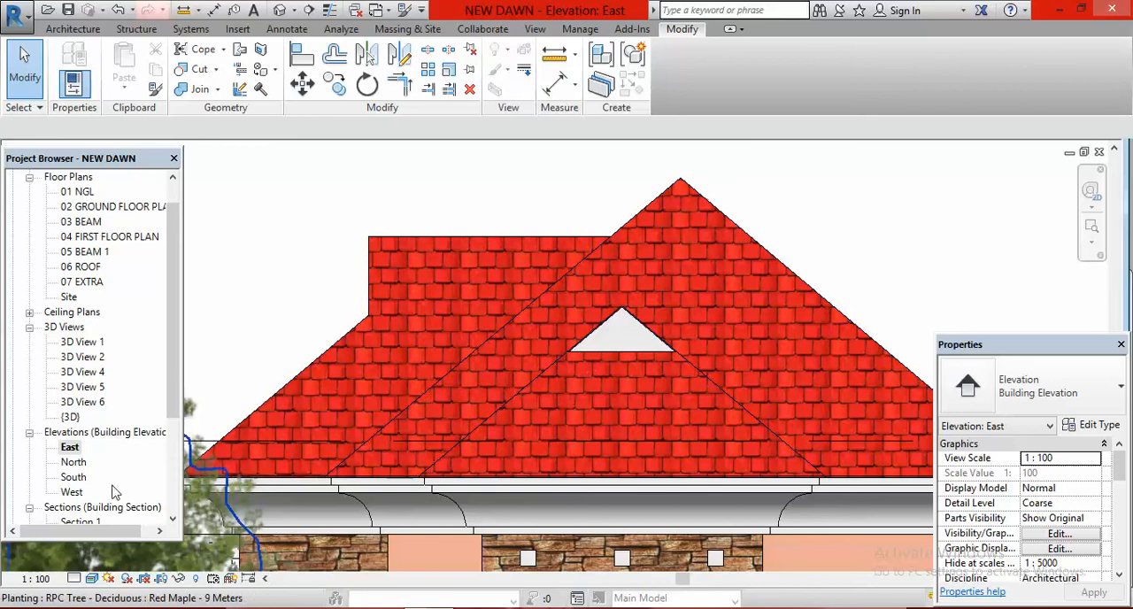
double_click(74, 462)
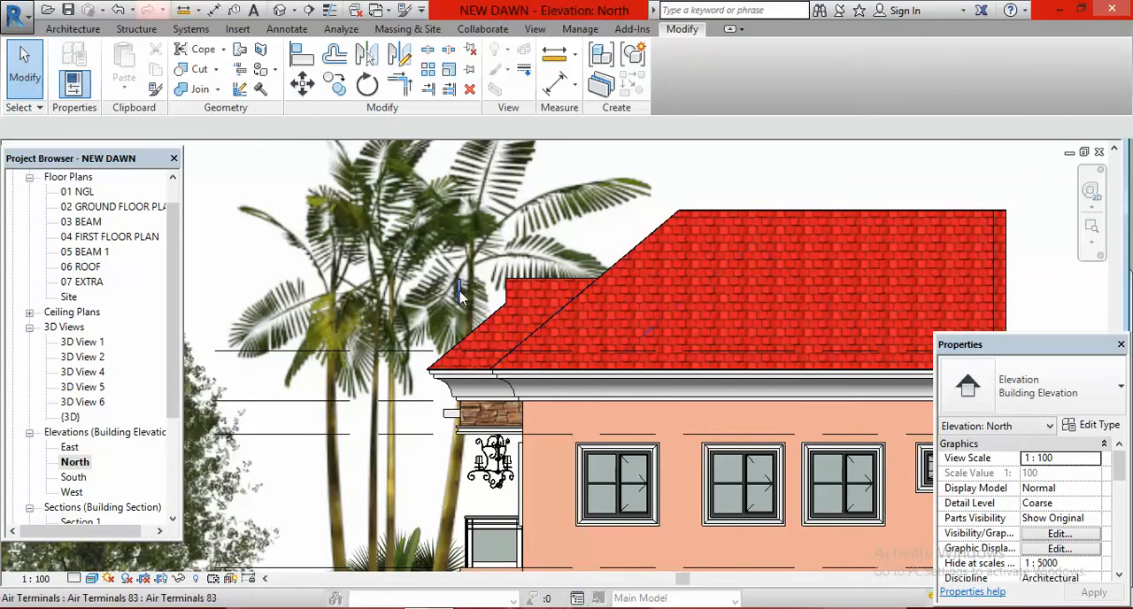
scroll(469, 294, "up", 5)
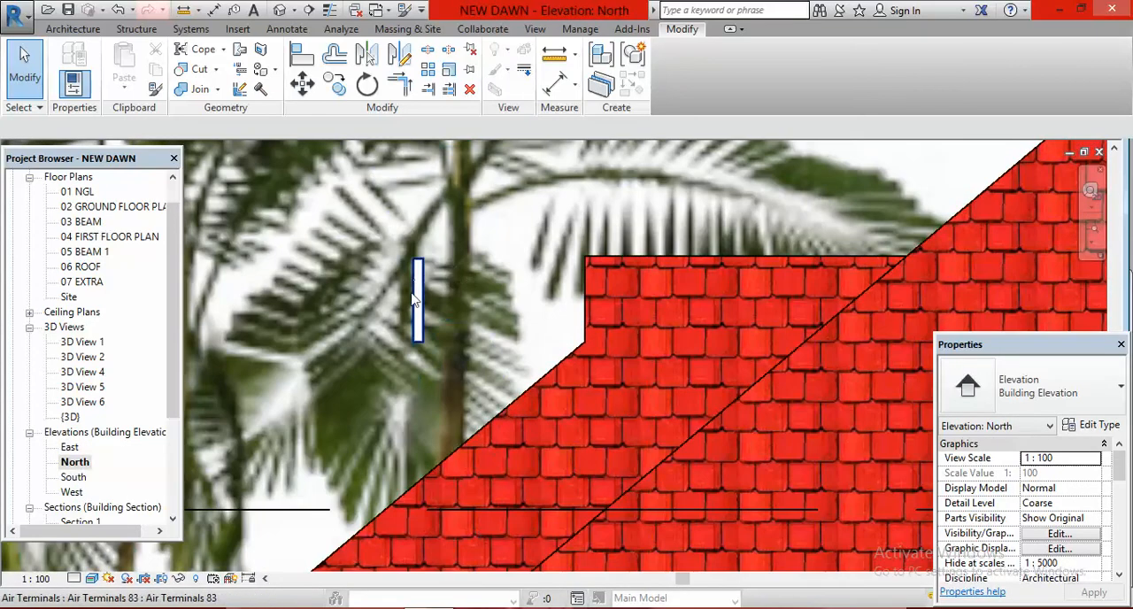
scroll(471, 213, "down", 3)
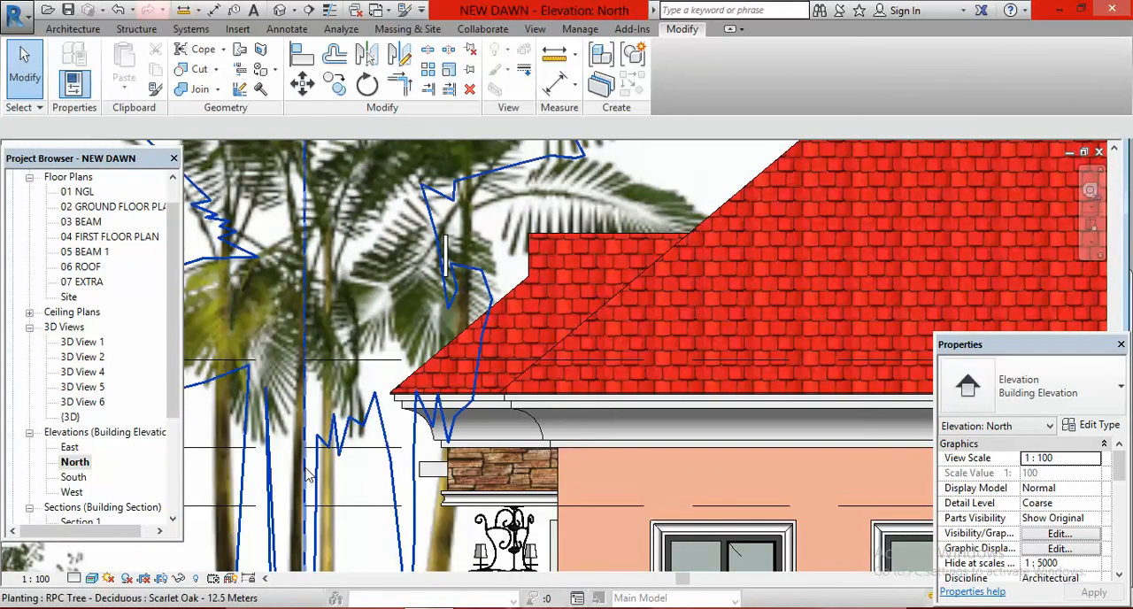
left_click(309, 476)
right_click(309, 476)
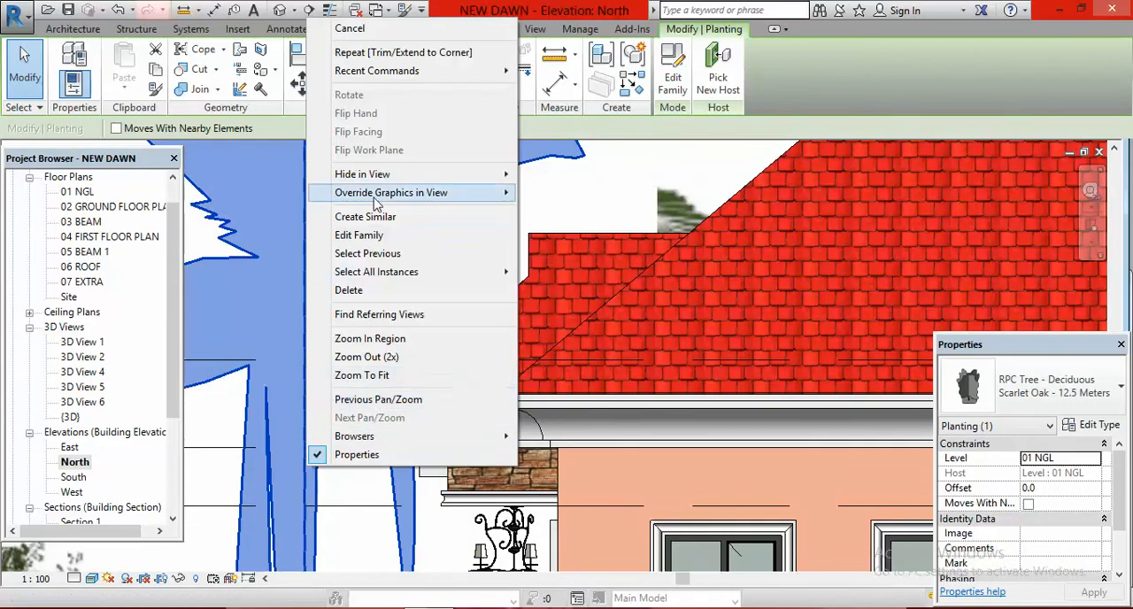
mouse_move(390, 177)
left_click(563, 174)
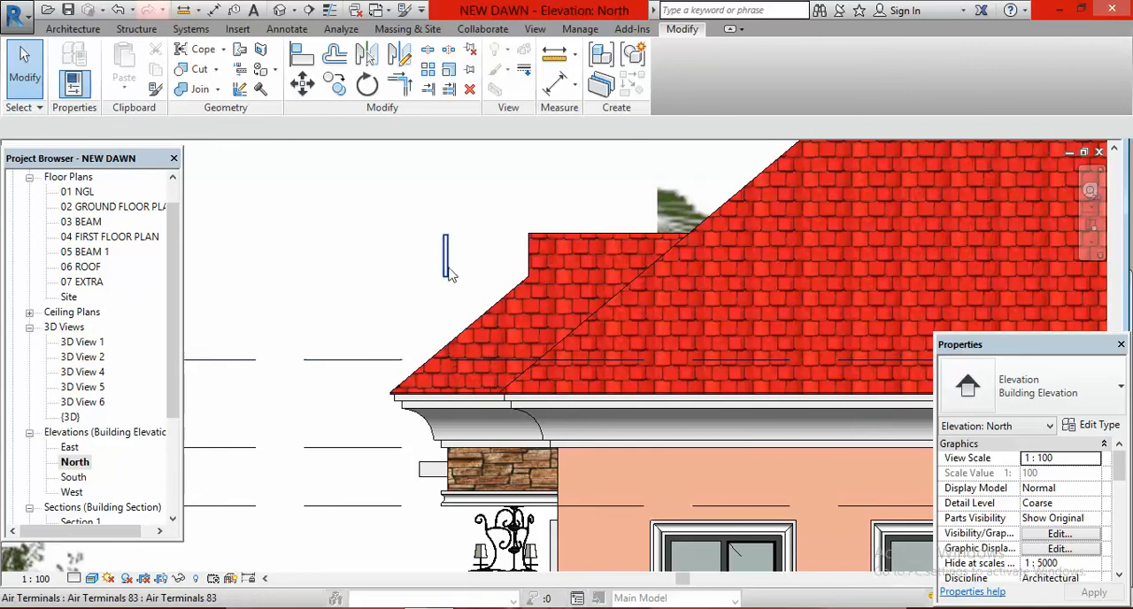
Step: Move the detached panel with Constrain off, from its lower corner to the bottom end of the roof's vertical gable edge, accepting the deletion warning
scroll(507, 234, "up", 3)
left_click(403, 301)
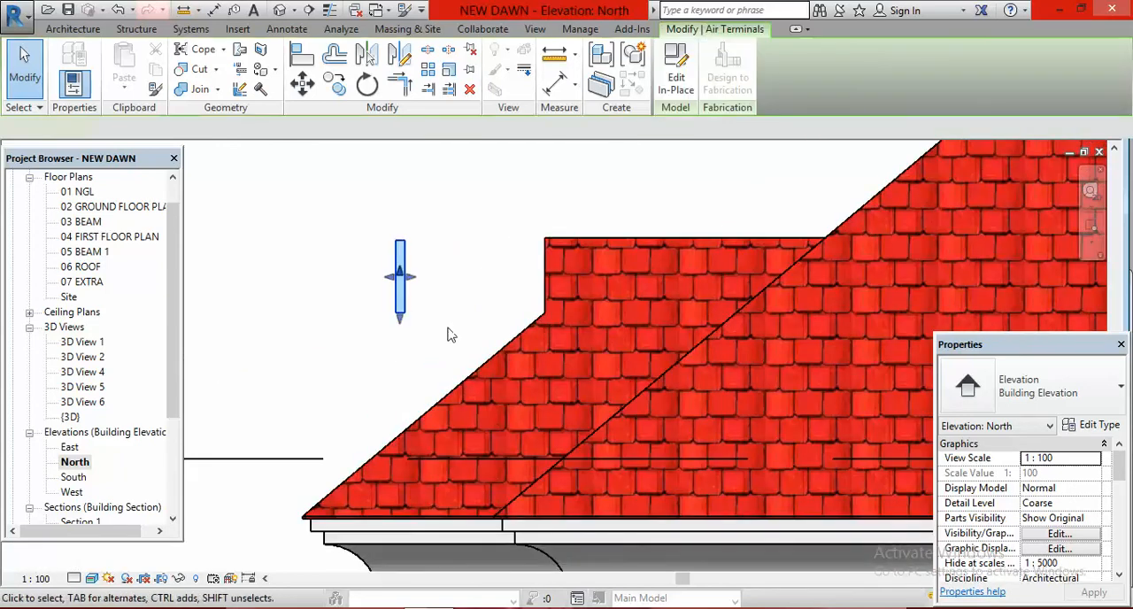
left_click(302, 83)
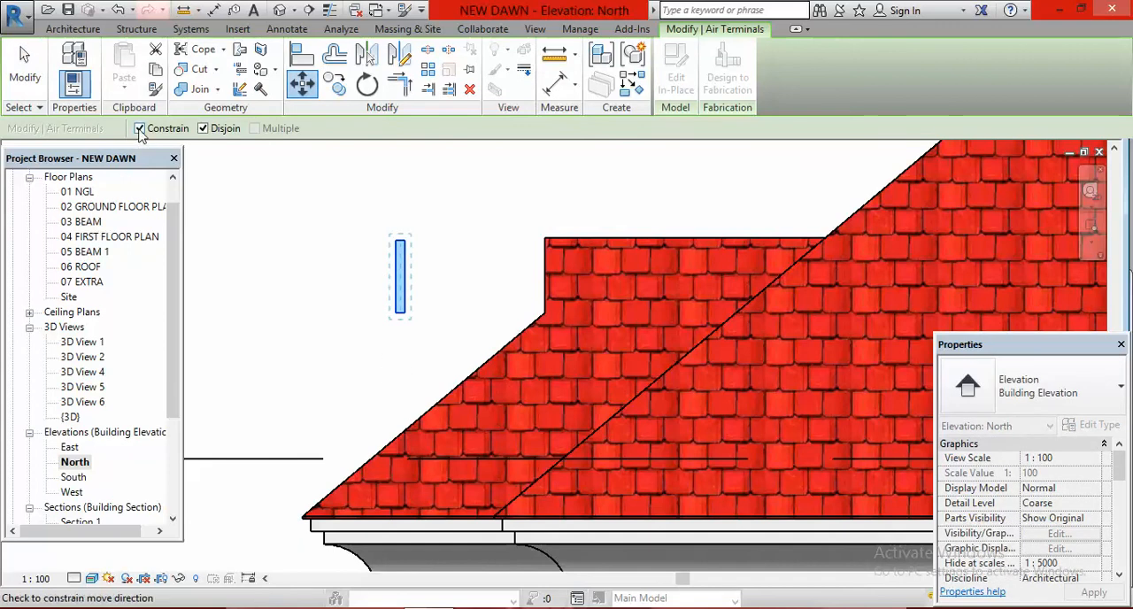
left_click(140, 128)
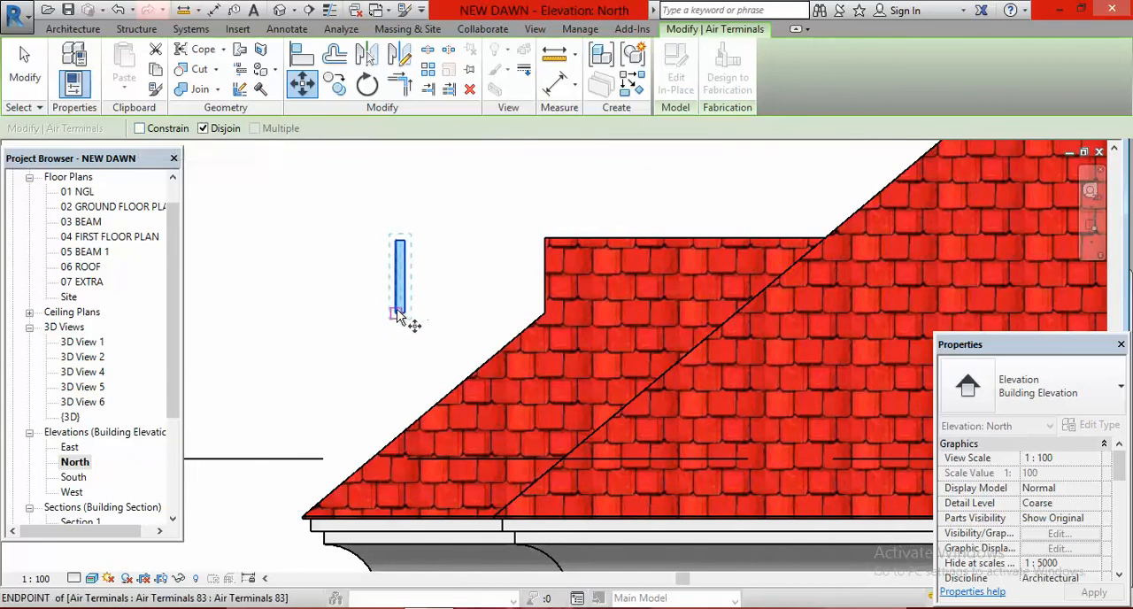
left_click(423, 314)
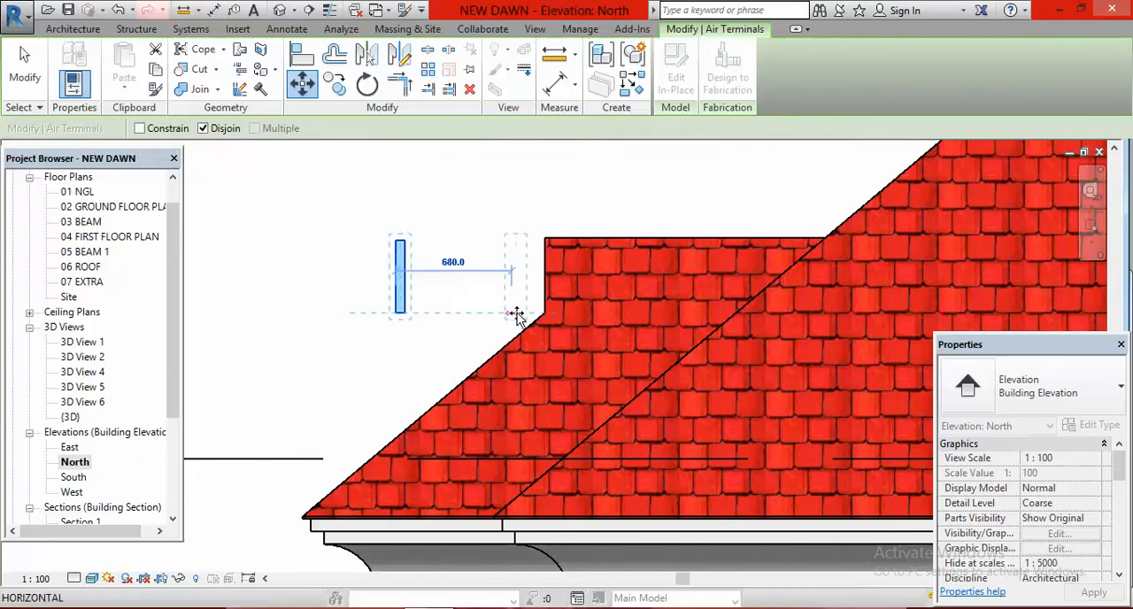
left_click(543, 315)
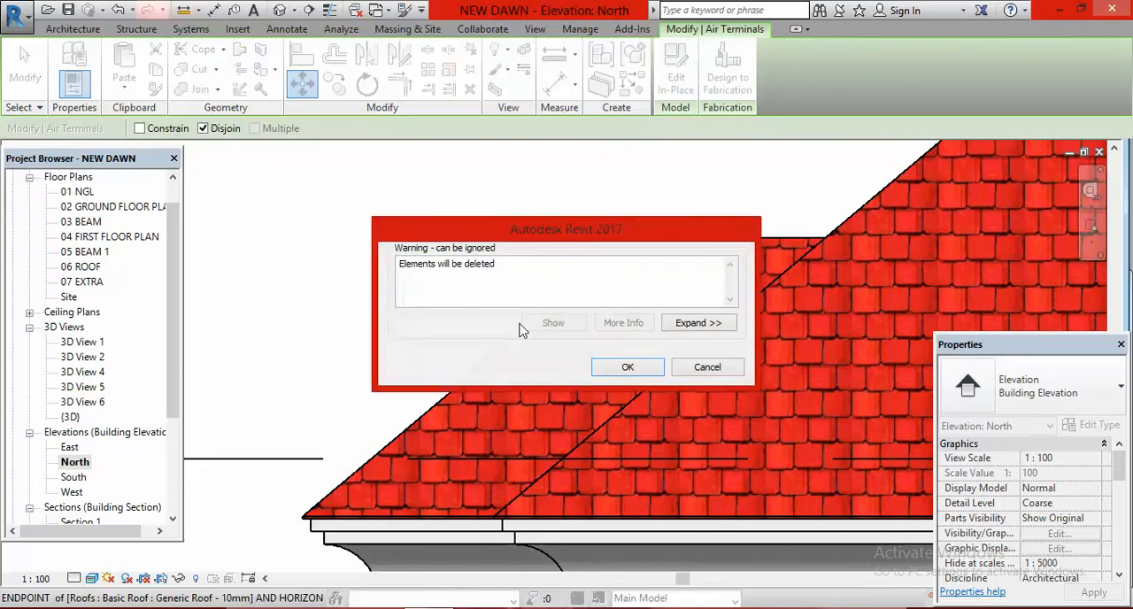
left_click(630, 368)
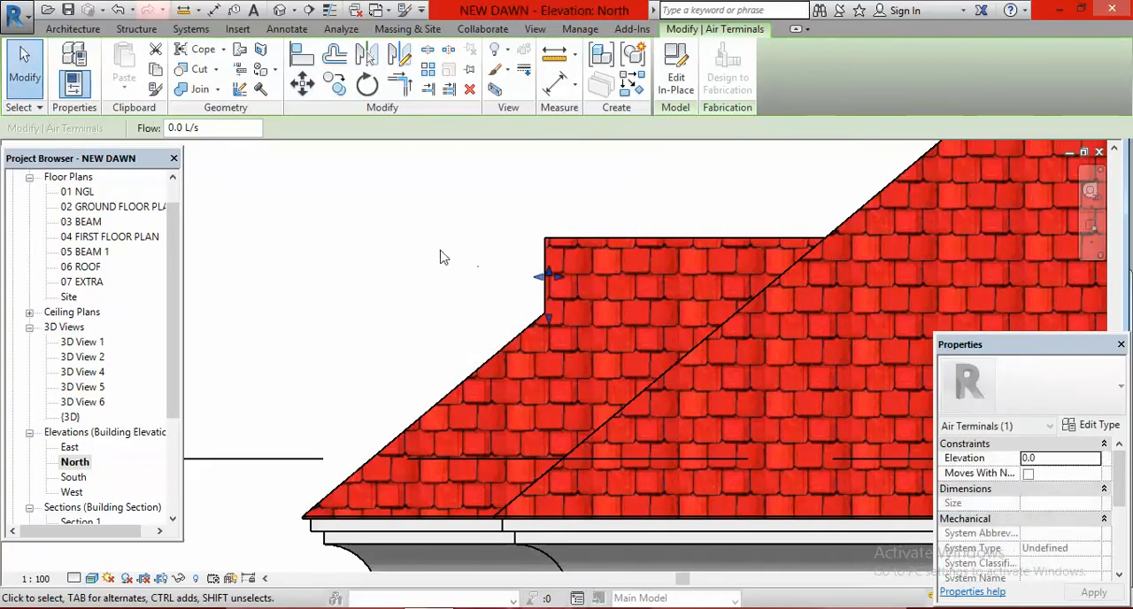
left_click(388, 249)
Step: Return to the default 3D view and examine the panel in the gable above the balcony and the whole roof
left_click(281, 11)
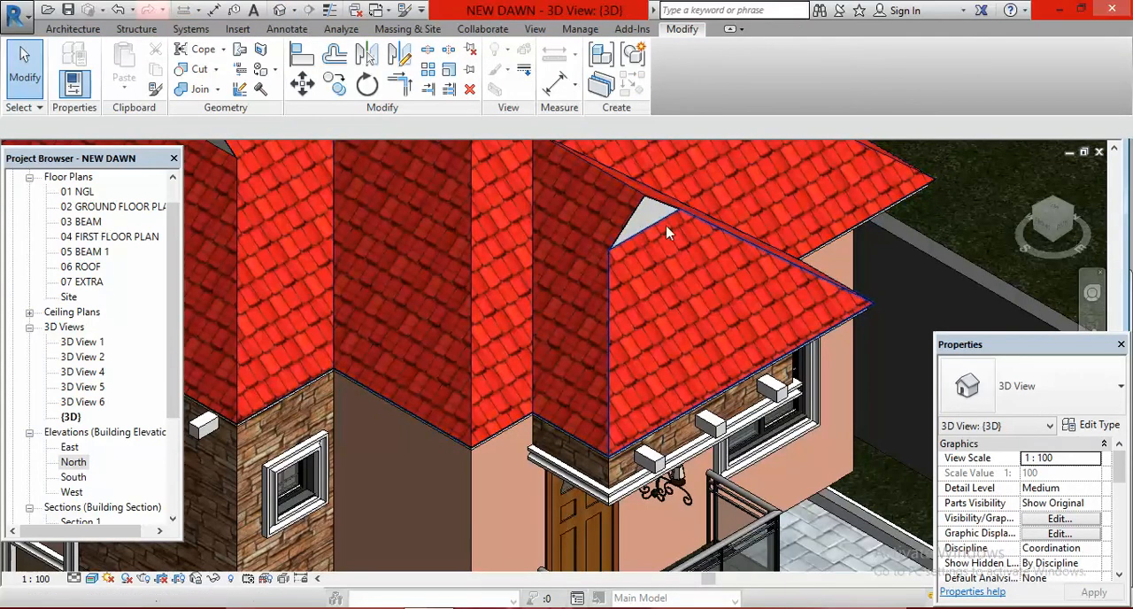
scroll(683, 373, "down", 4)
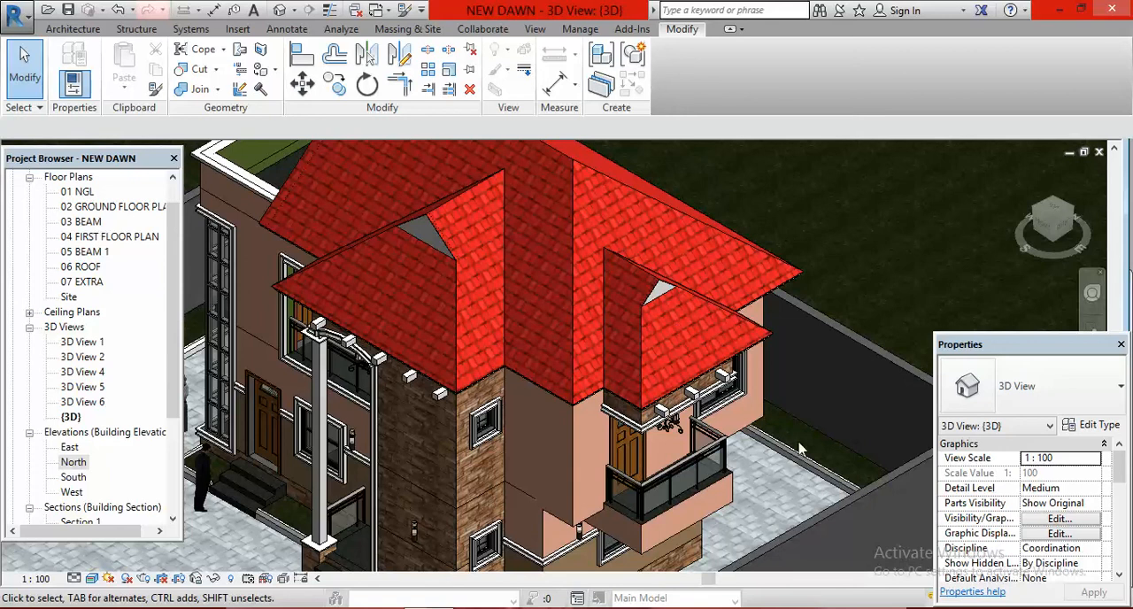
left_click(974, 608)
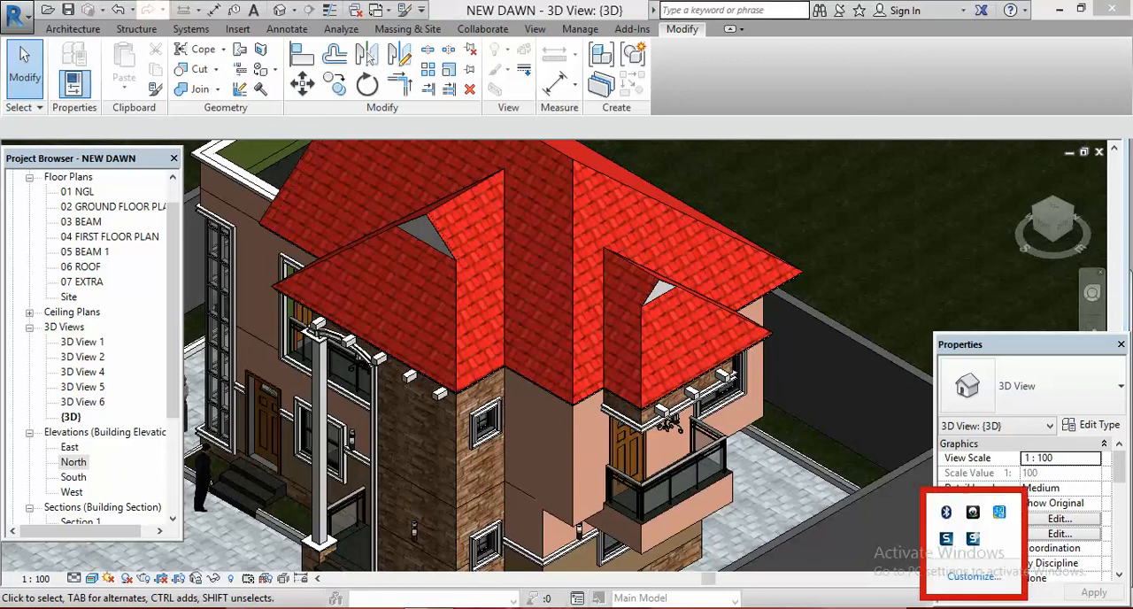